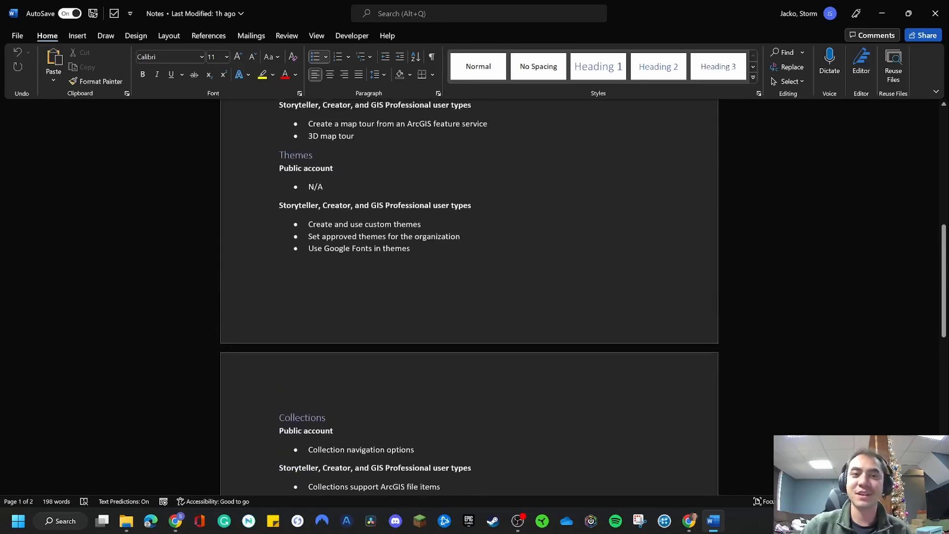
Review the Themes and Collections notes comparing the public account with the Storyteller, Creator, and GIS Professional user types
left_click(295, 228)
scroll(305, 297, "down", 3)
left_click(304, 356)
scroll(305, 355, "up", 2)
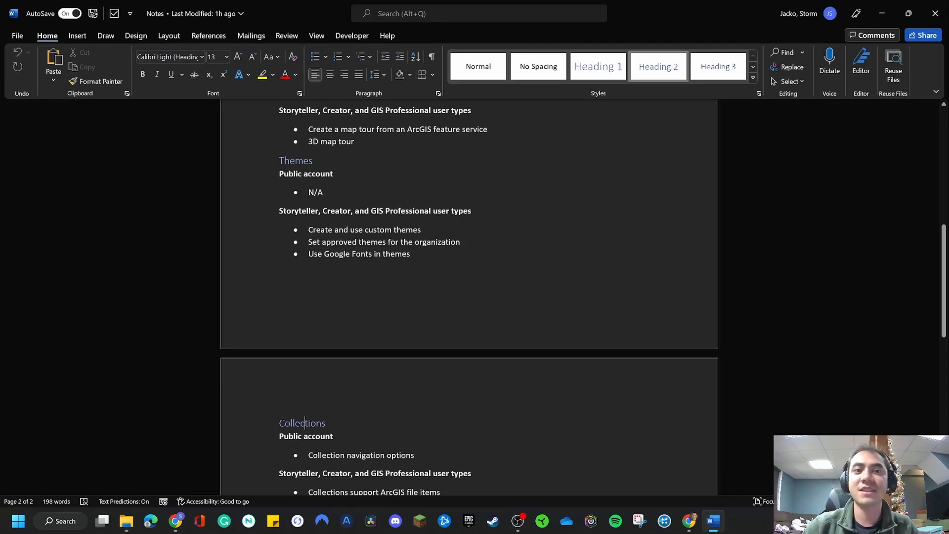
left_click_drag(280, 174, 338, 175)
left_click(325, 192)
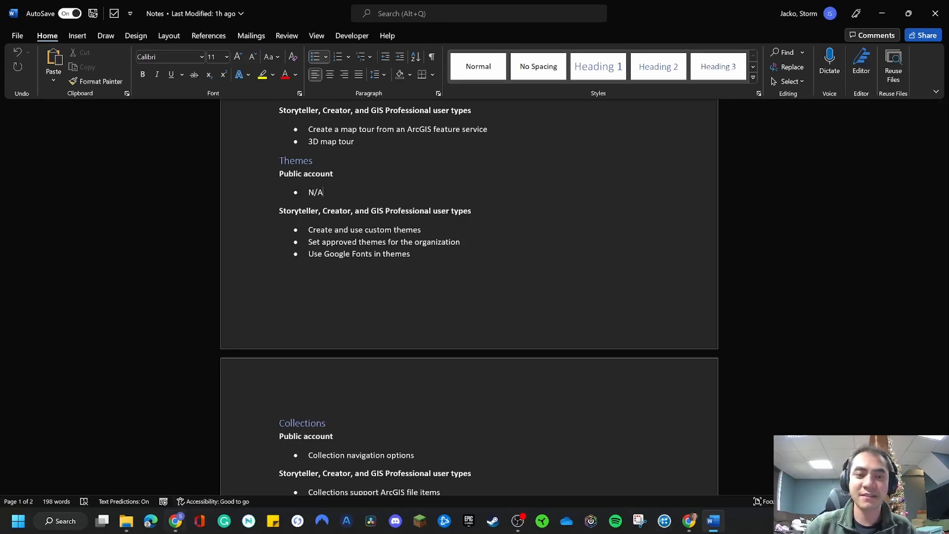
Switch to the Hanoi Air Pollution story in Chrome and add the Bay image from the Photos folder as its cover
left_click(175, 521)
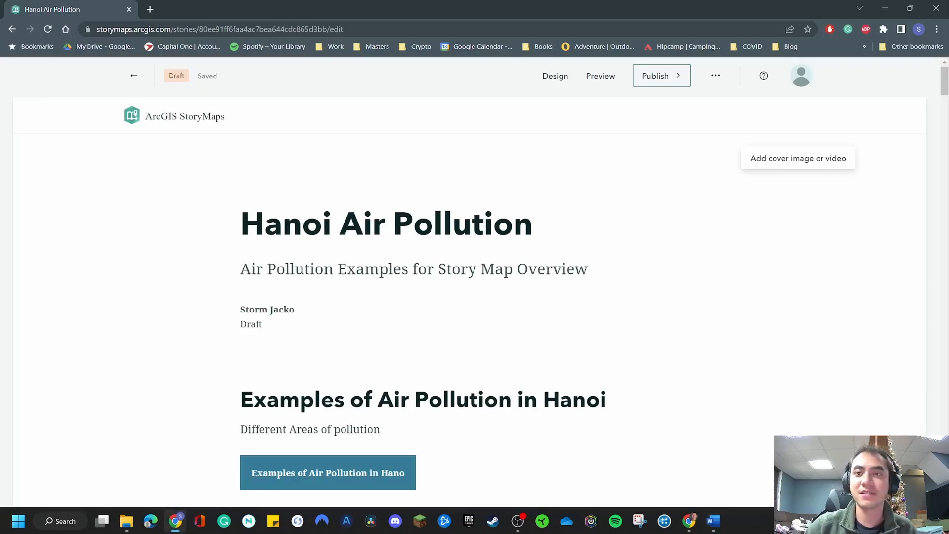
scroll(222, 341, "down", 10)
scroll(222, 341, "up", 3)
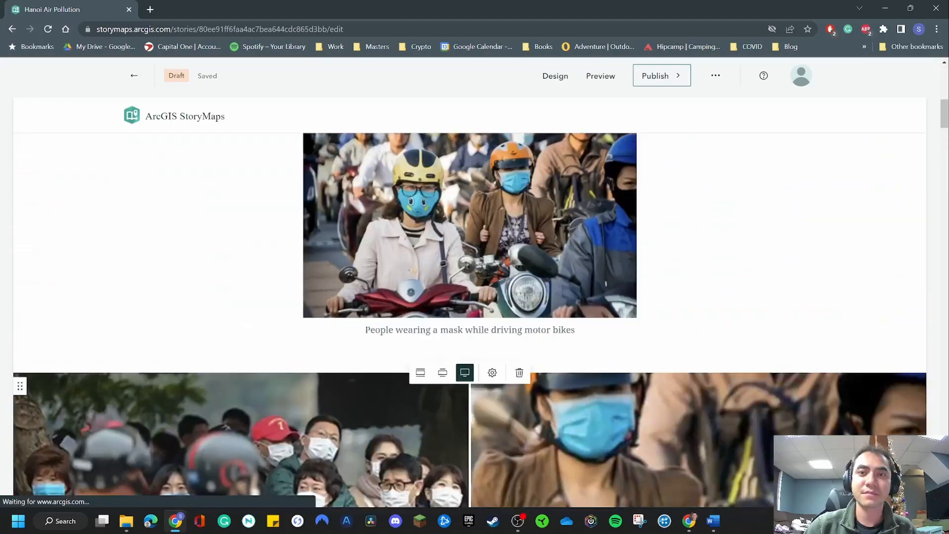
scroll(222, 341, "up", 7)
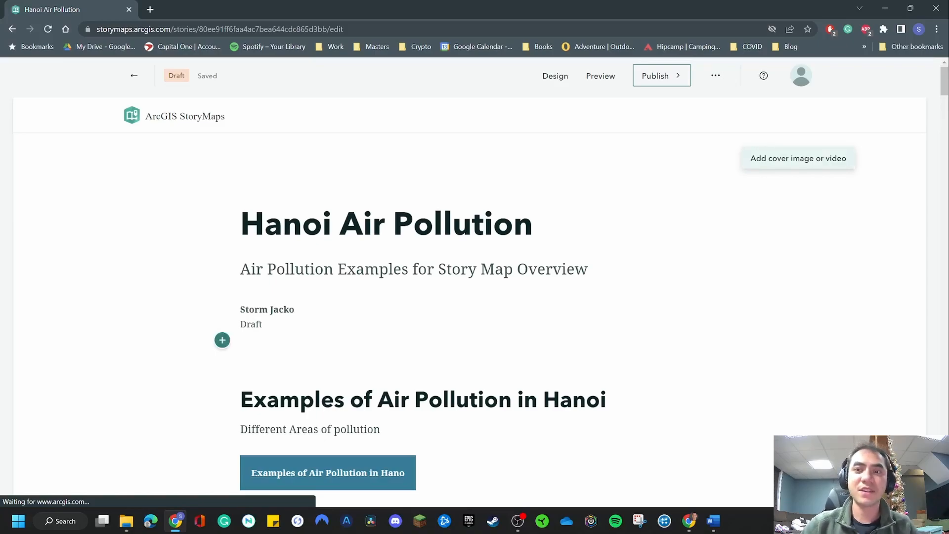
left_click(798, 158)
left_click(537, 321)
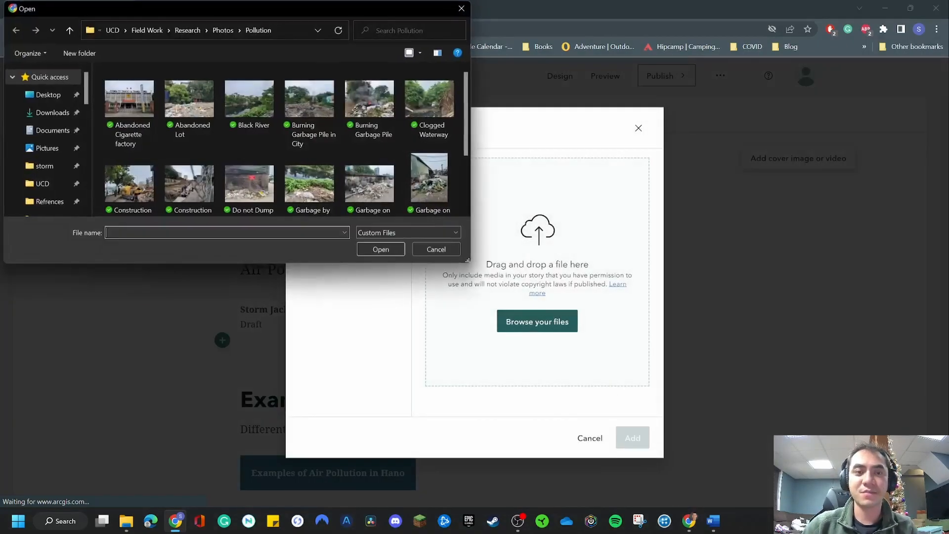
left_click(223, 30)
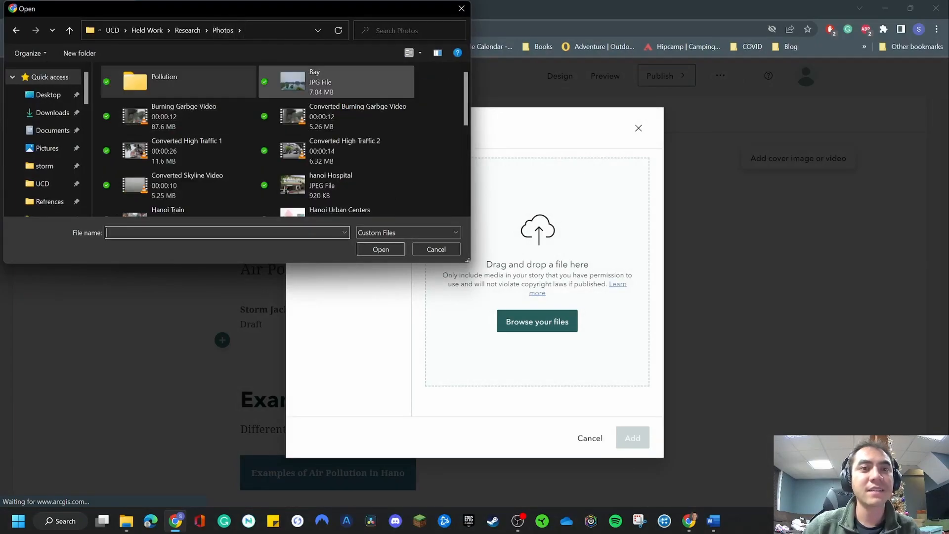
double_click(317, 82)
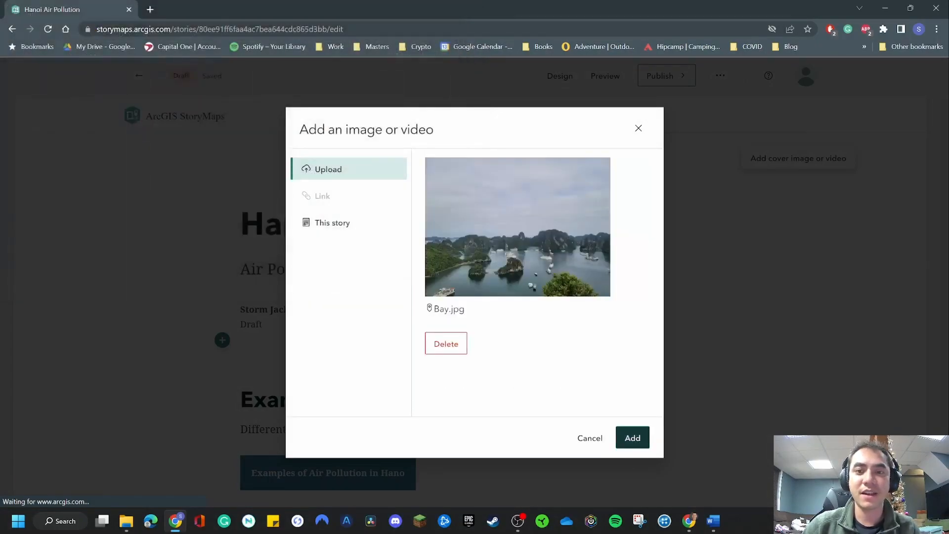
left_click(632, 438)
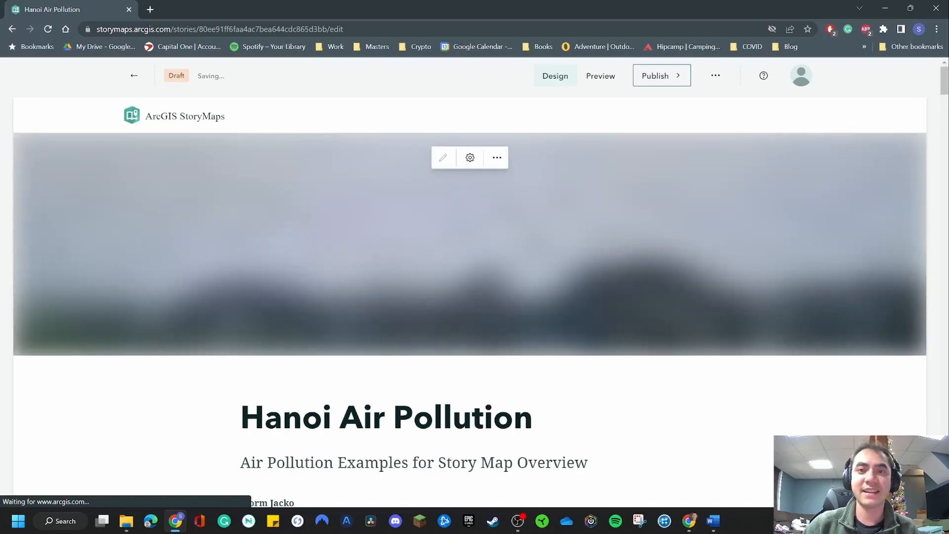
Try the side-by-side cover layout and swap its text and image panels back and forth
left_click(555, 75)
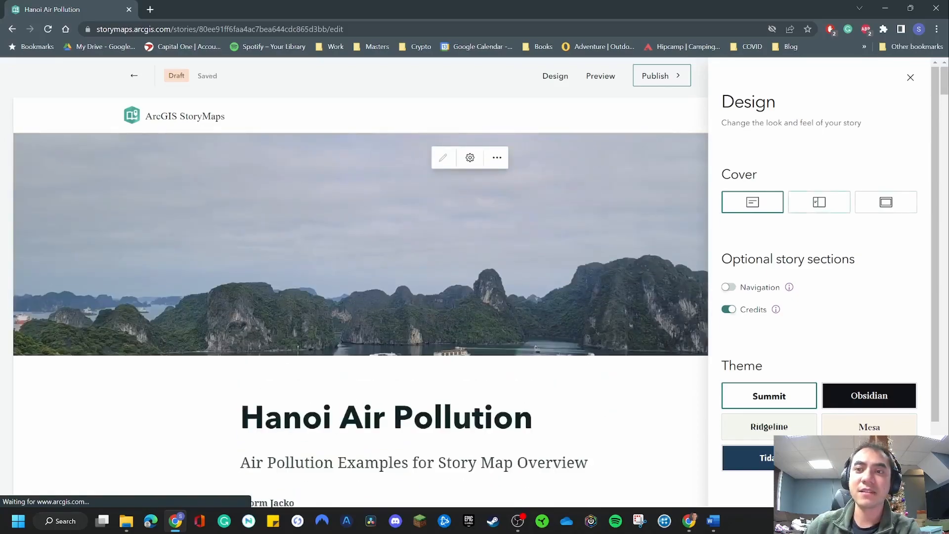
left_click(819, 201)
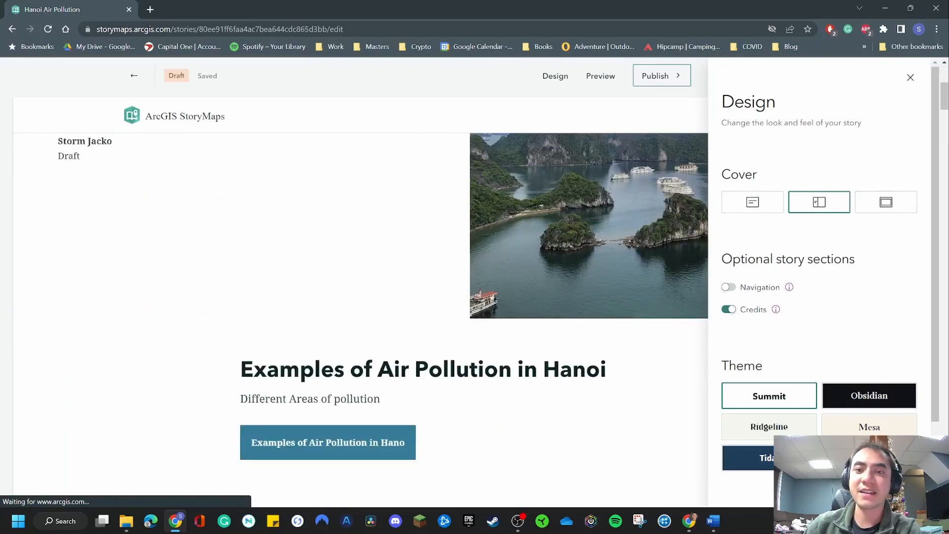
left_click(910, 78)
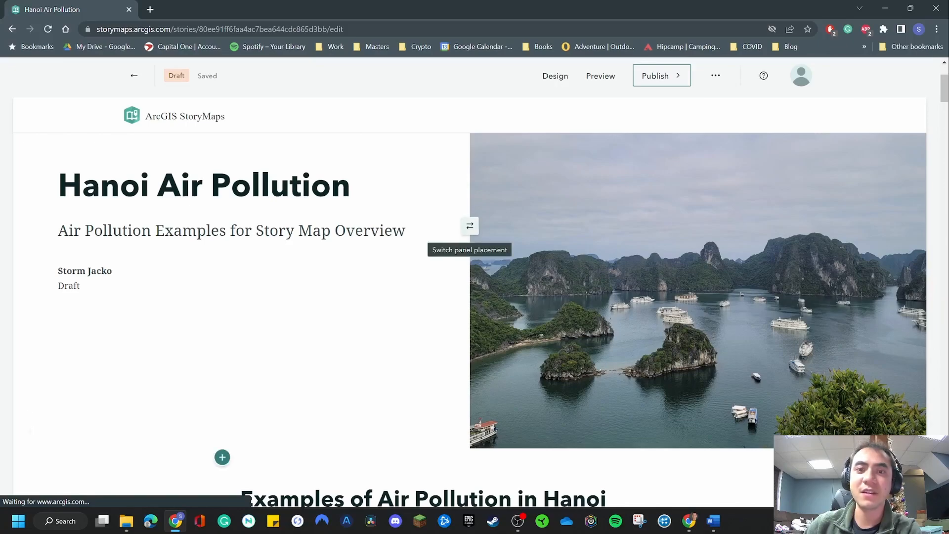
left_click(470, 226)
left_click(470, 225)
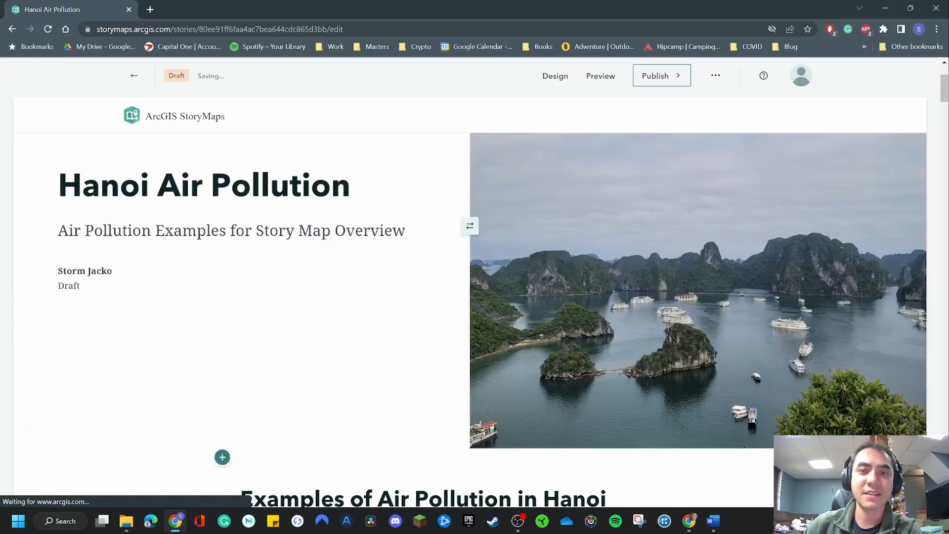
Apply the Full cover layout and move the title panel to the lower position over the cover image
left_click(554, 75)
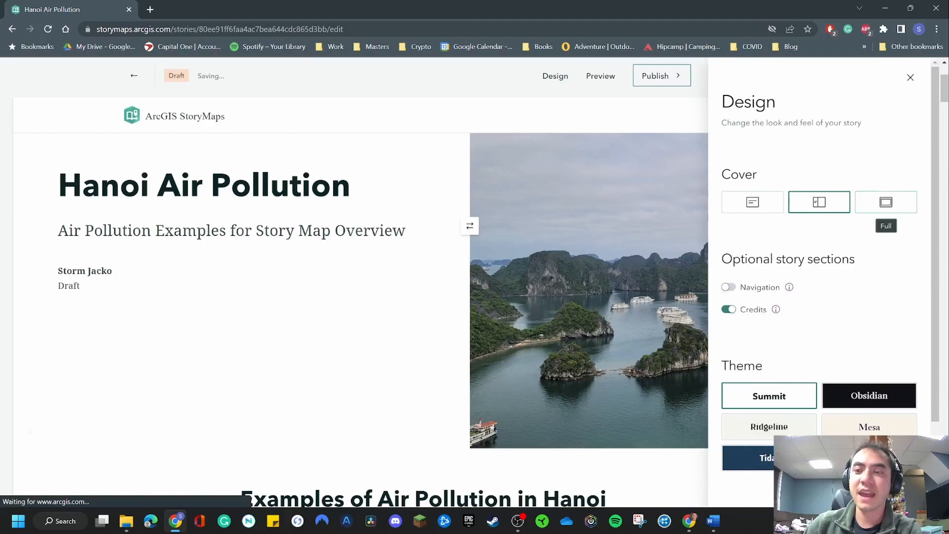
left_click(886, 202)
left_click(910, 77)
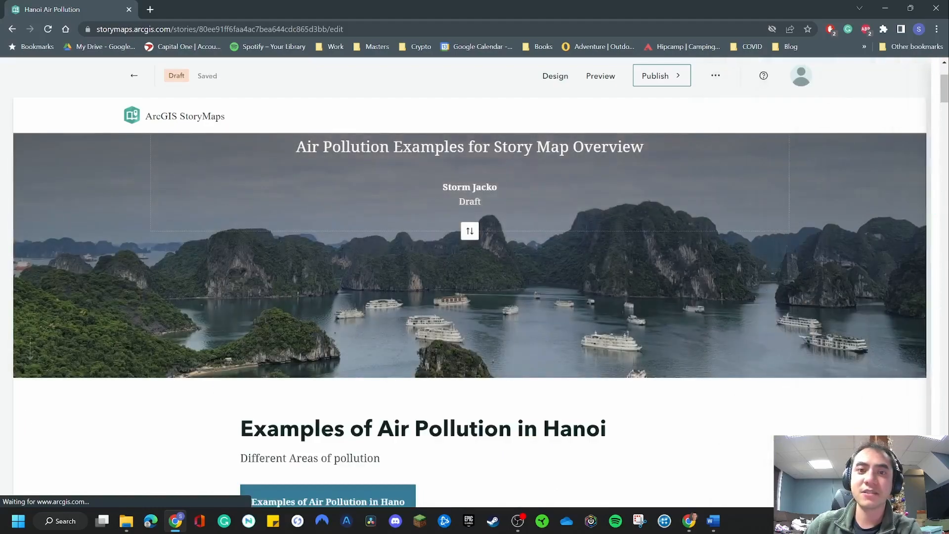
left_click(469, 231)
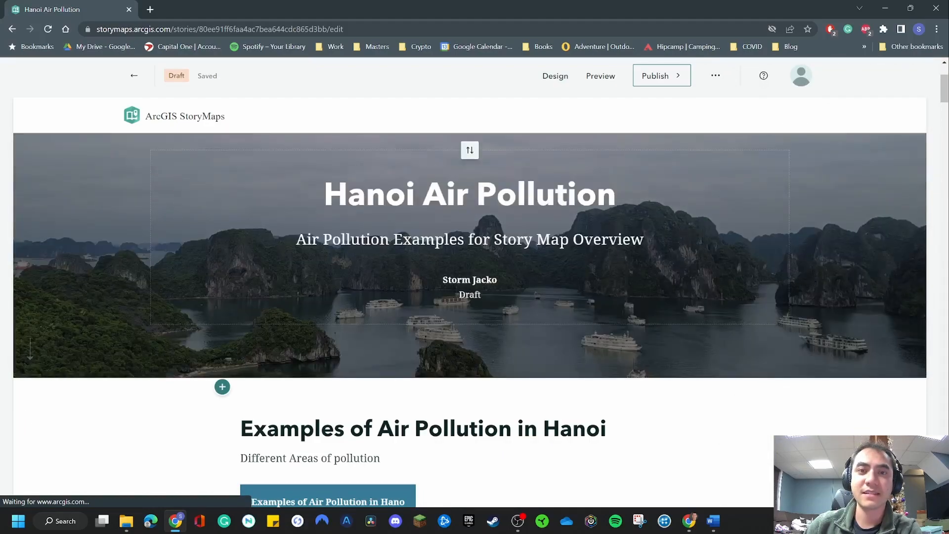
left_click(469, 150)
left_click(469, 231)
left_click(586, 427)
scroll(469, 316, "down", 3)
scroll(470, 316, "up", 5)
Turn on the optional Navigation section and compare its link with the Examples of Air Pollution in Hanoi heading
left_click(555, 76)
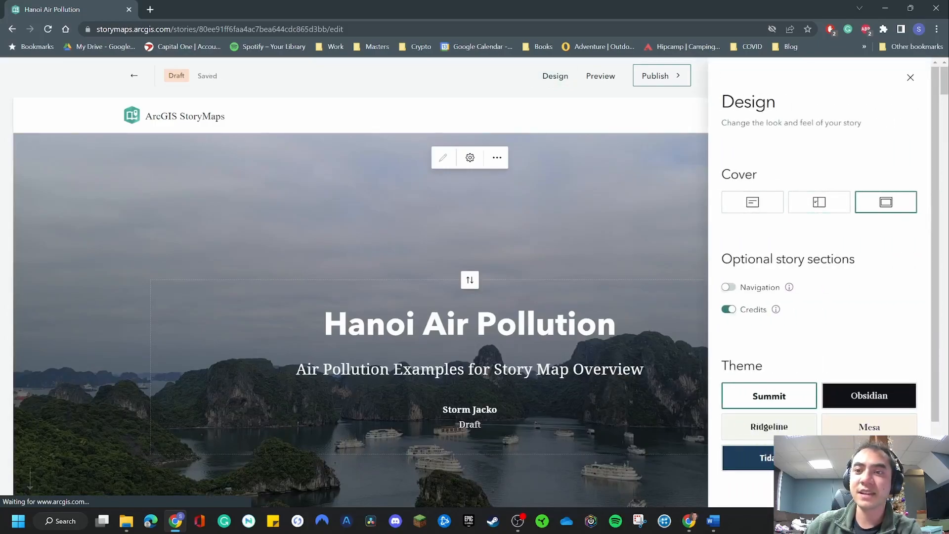
left_click(729, 287)
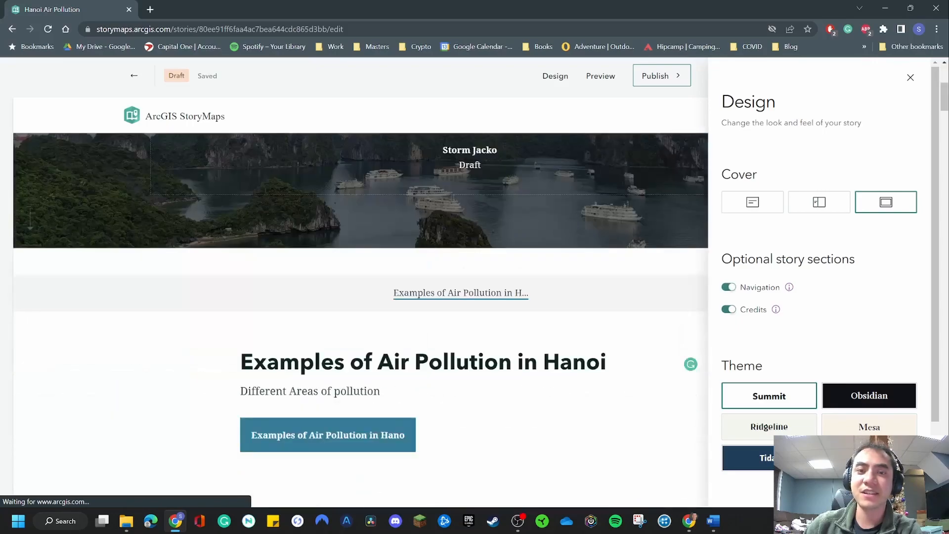
left_click(910, 77)
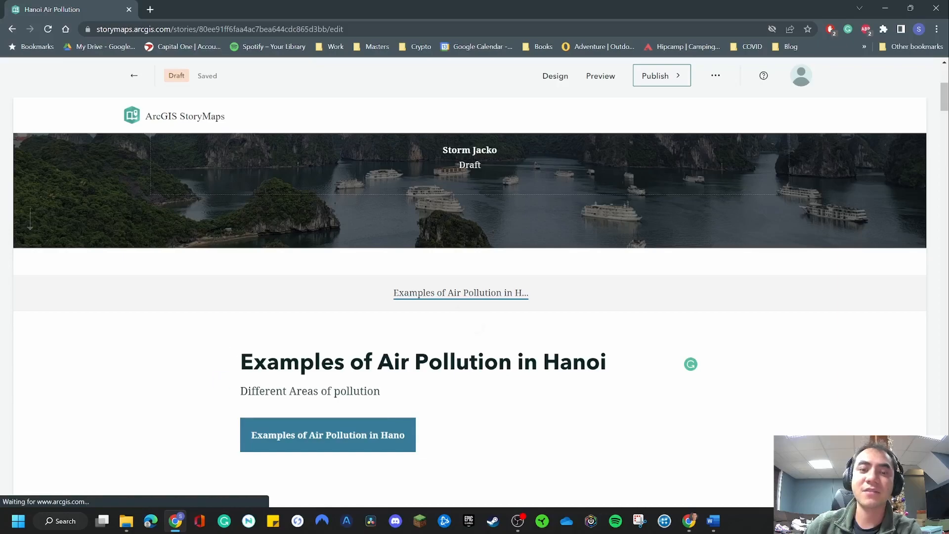
left_click(253, 361)
left_click_drag(253, 361, 512, 363)
left_click(514, 364)
Insert a heading reading "Swipe Example" between the captioned motorbike image and the swipe block
scroll(514, 365, "down", 17)
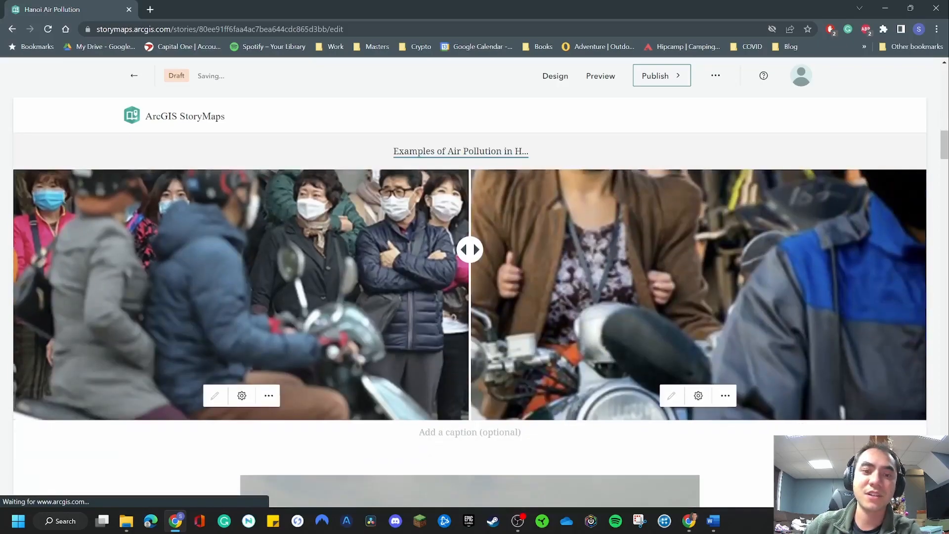
scroll(514, 365, "up", 10)
scroll(221, 307, "down", 3)
left_click(222, 308)
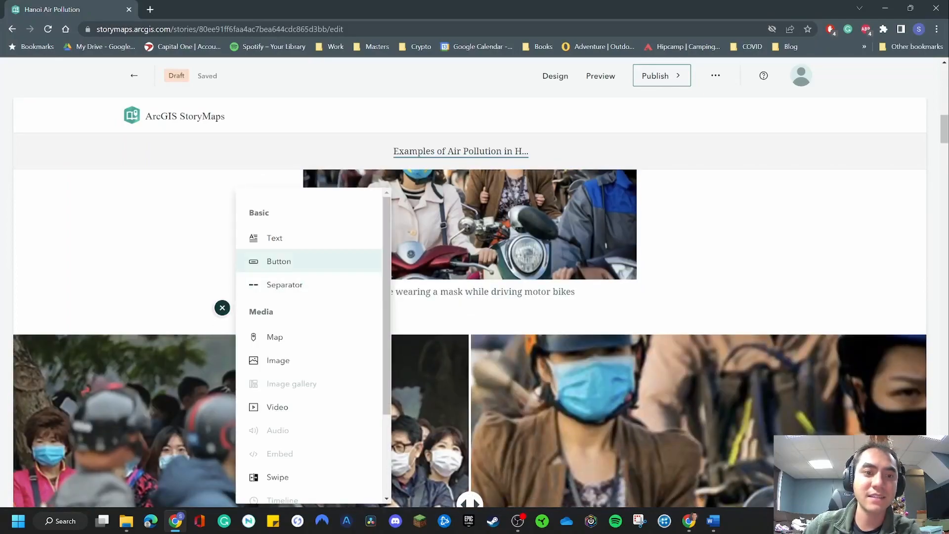
left_click(274, 237)
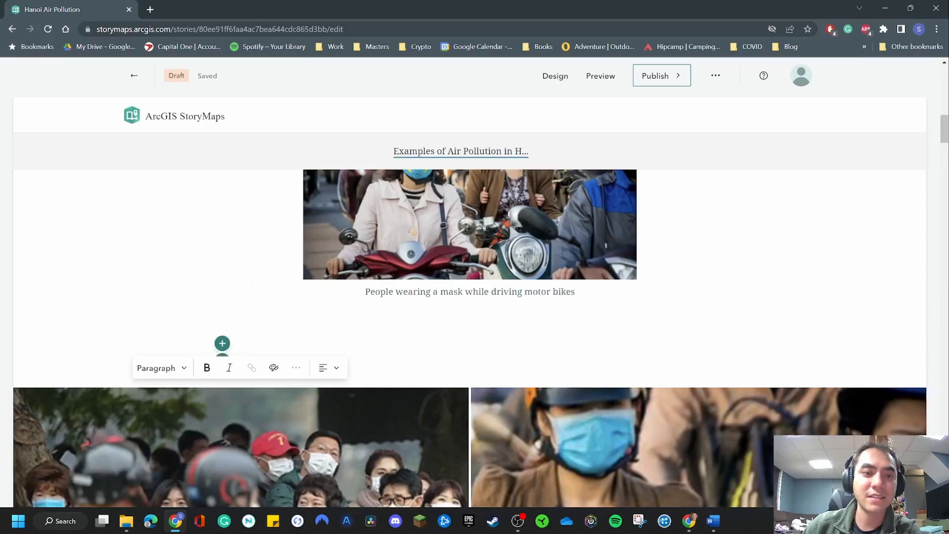
left_click(160, 368)
left_click(180, 203)
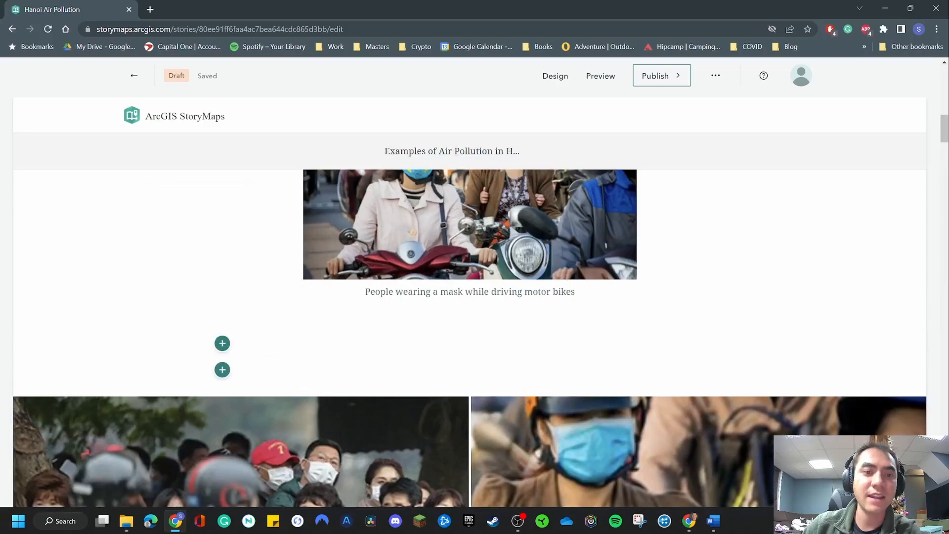
scroll(469, 338, "down", 3)
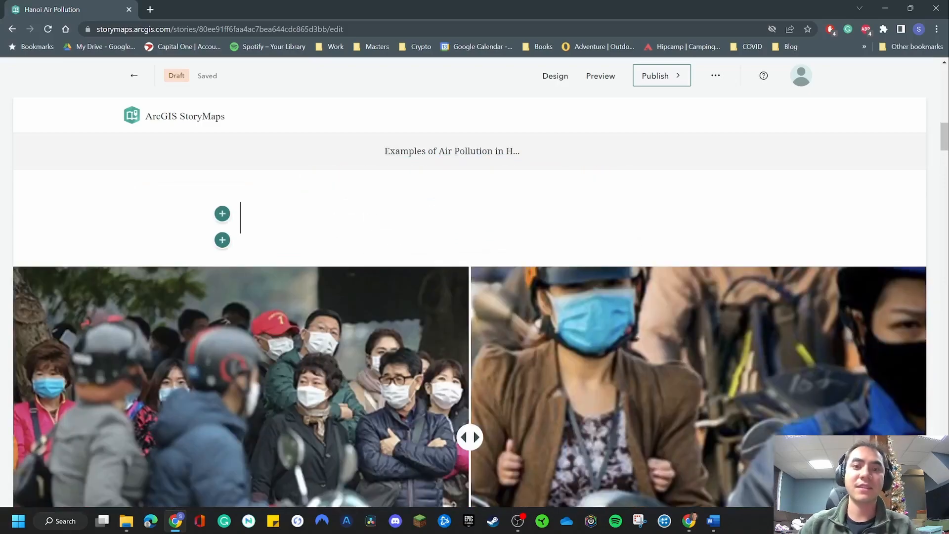
type("Swip")
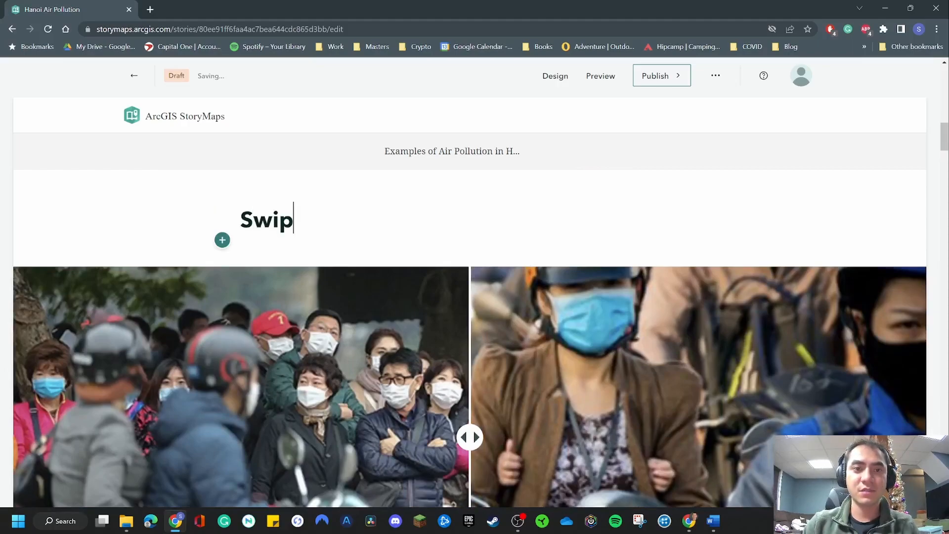
type("e Example")
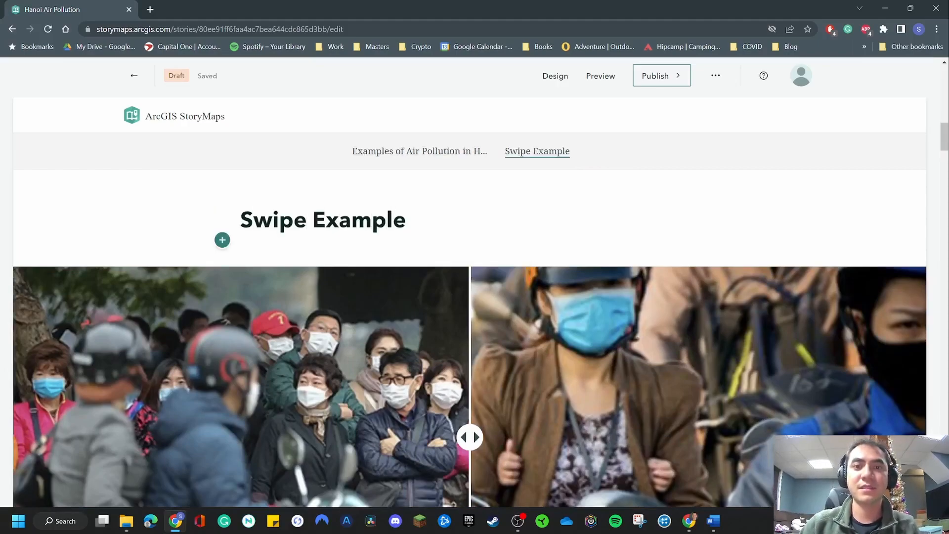
Shift the swipe slider slightly right, and test the Swipe Example and Examples of Air Pollution navigation links
left_click_drag(470, 437, 489, 437)
scroll(489, 436, "up", 10)
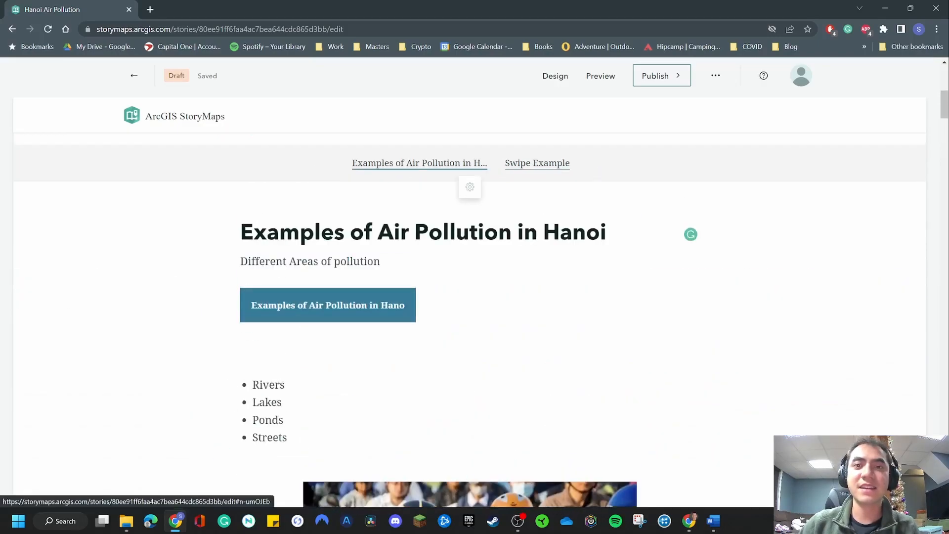
scroll(470, 188, "up", 5)
left_click(537, 422)
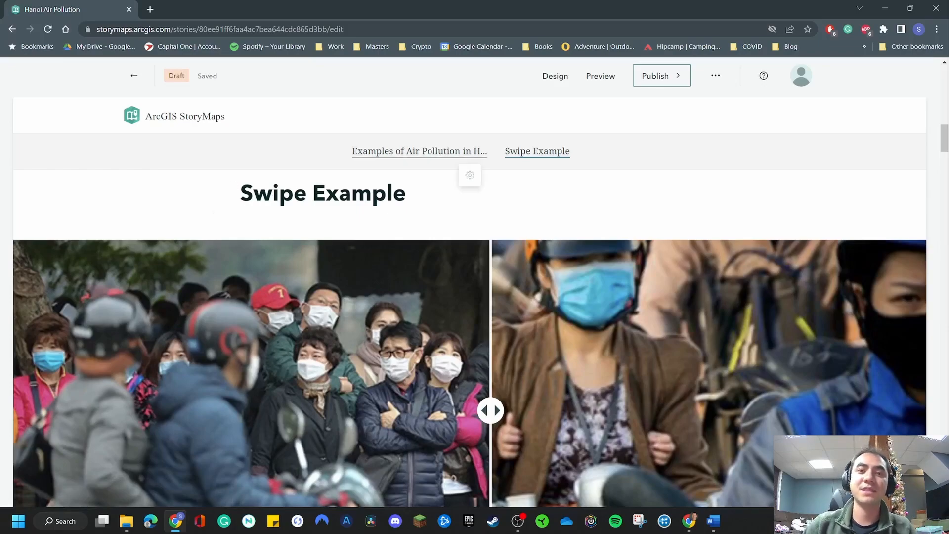
left_click(469, 151)
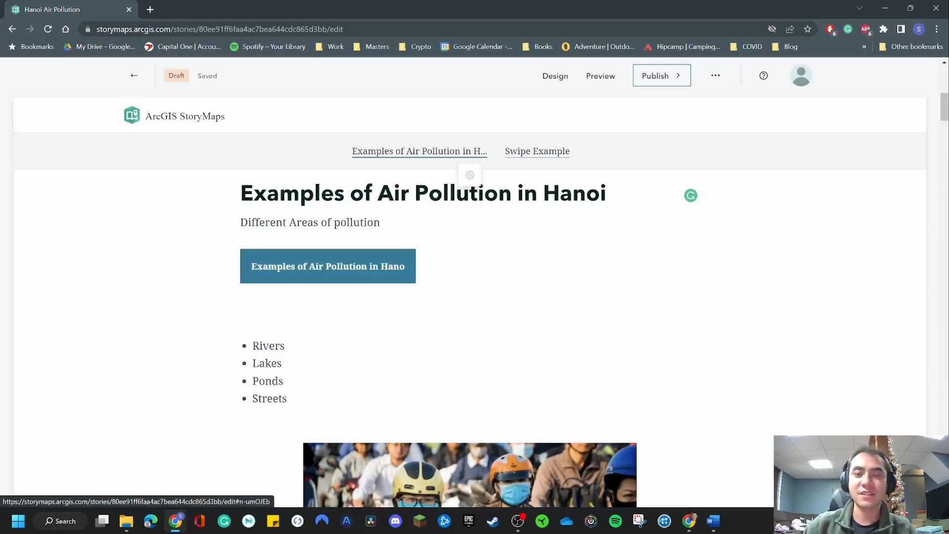
Examine the optional sections and themes in the design settings, plus the credits heading, description, content and attribution fields at the story's end
left_click(555, 76)
scroll(820, 272, "down", 2)
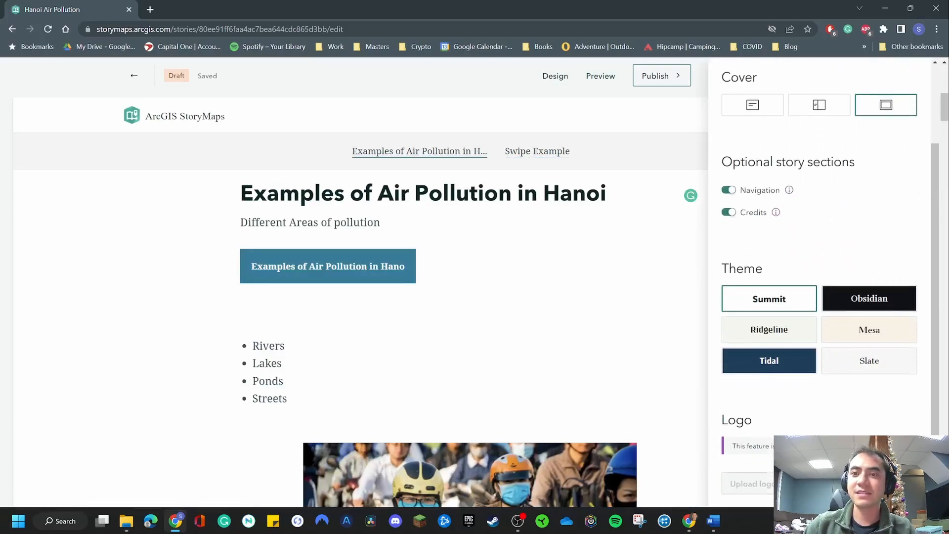
scroll(361, 297, "down", 10)
scroll(361, 336, "down", 5)
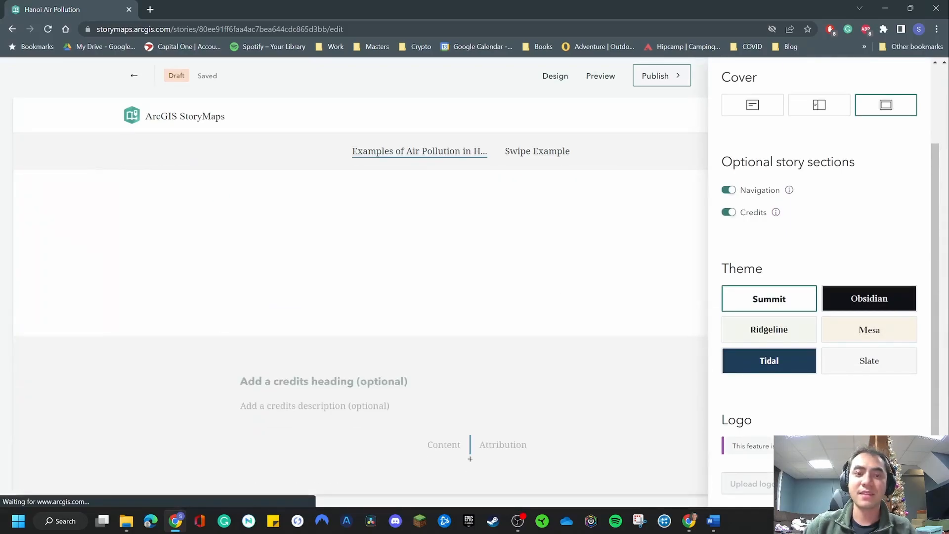
key("Escape")
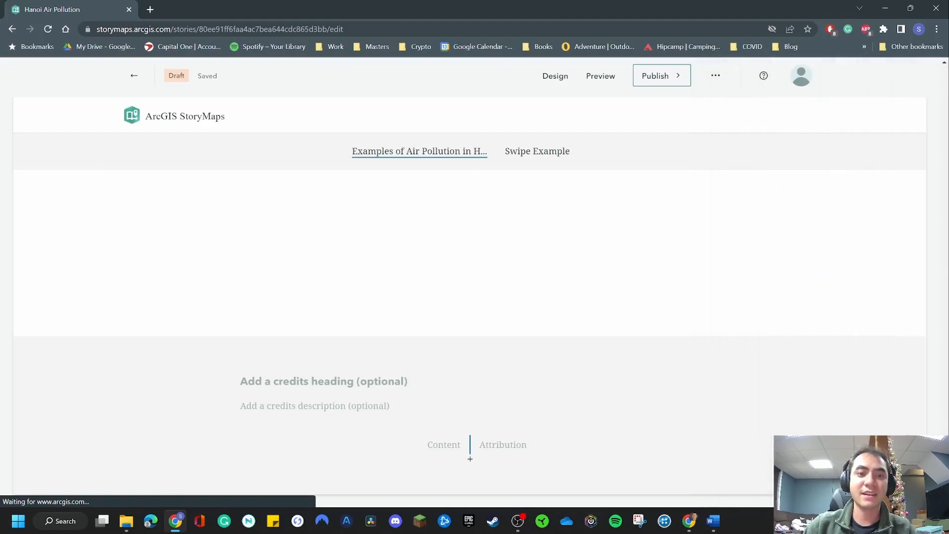
left_click(470, 458)
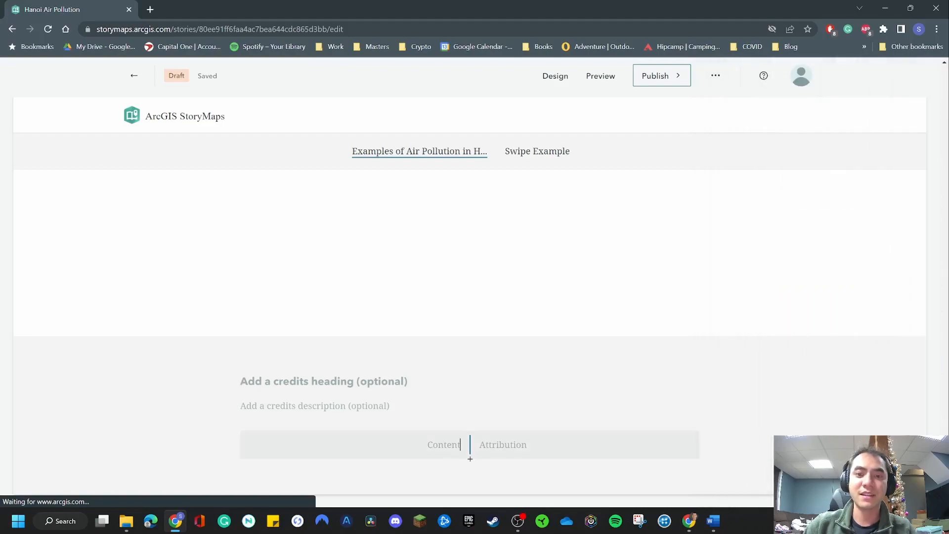
left_click(242, 381)
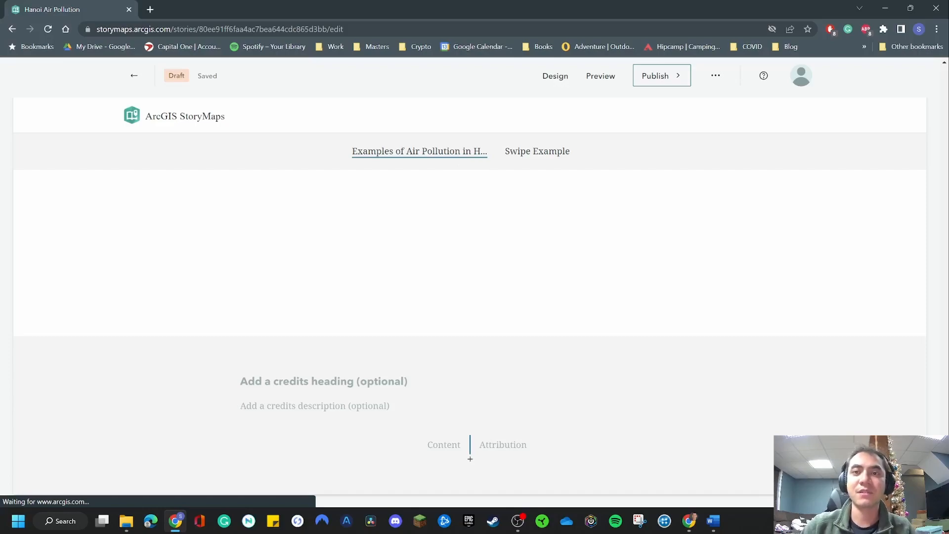
Open the story's design settings and review the theme options alongside the sidecar and map sections
left_click(555, 75)
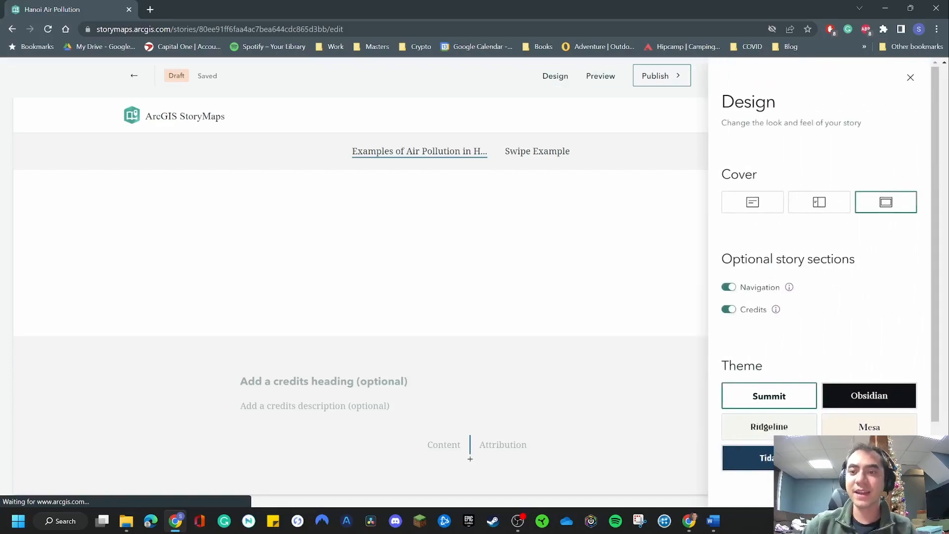
scroll(819, 296, "down", 2)
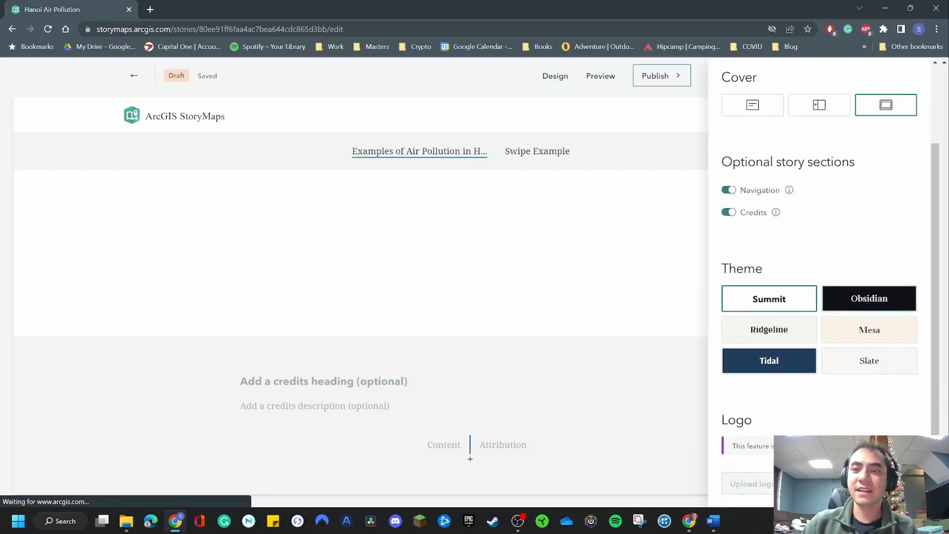
scroll(415, 302, "up", 20)
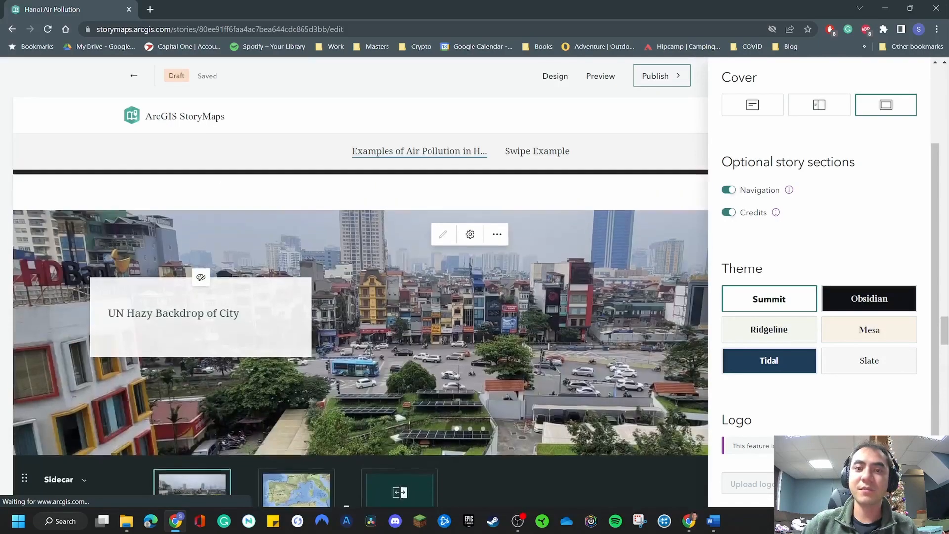
scroll(416, 301, "up", 10)
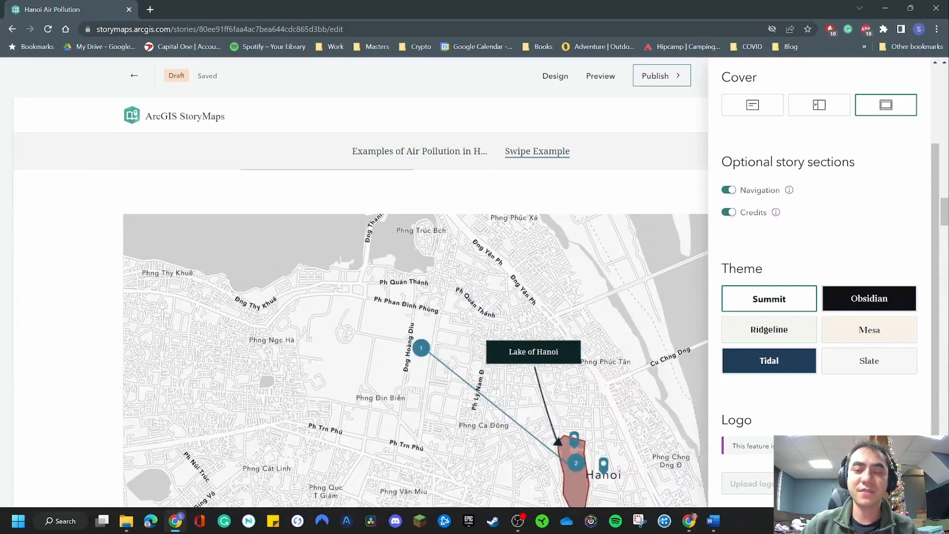
Try the Obsidian, Ridgeline, Mesa and Tidal themes on the story, checking the maps and media in each
left_click(869, 298)
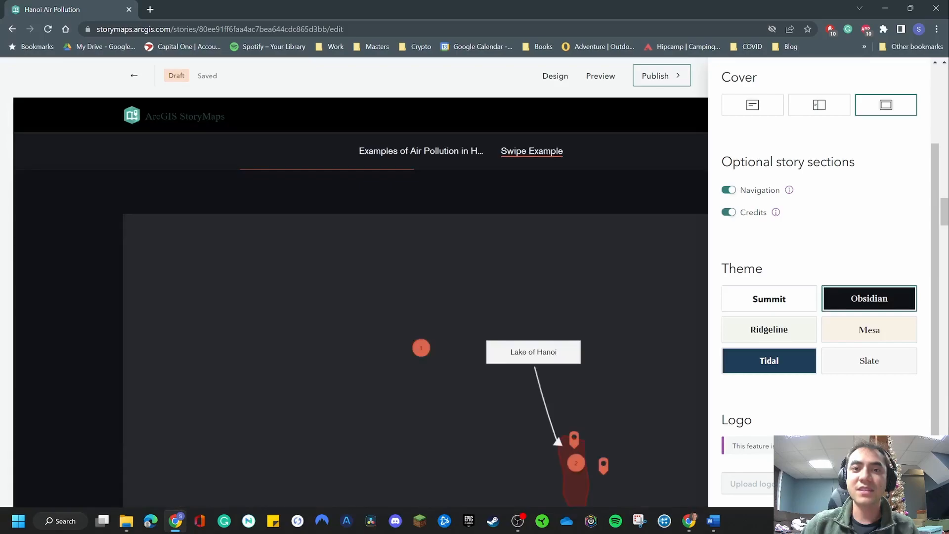
scroll(415, 302, "down", 20)
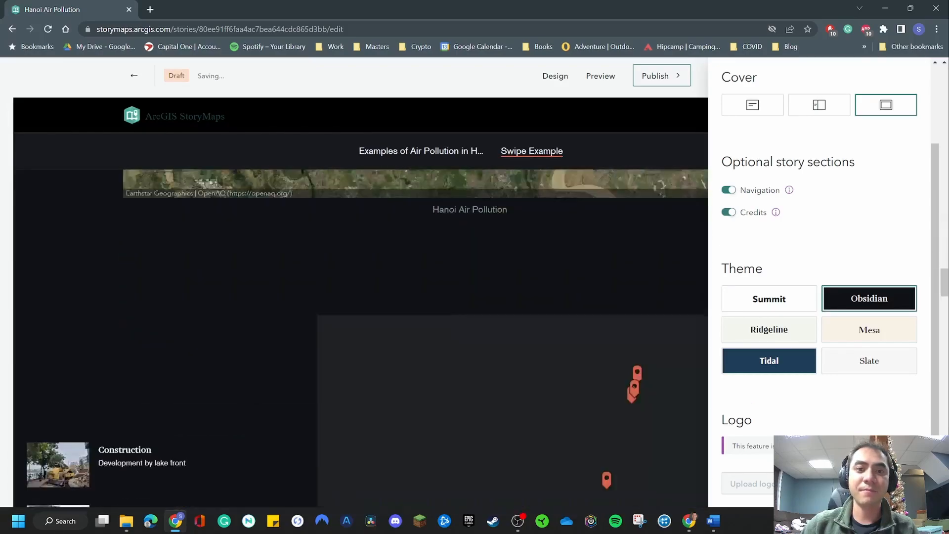
left_click(769, 329)
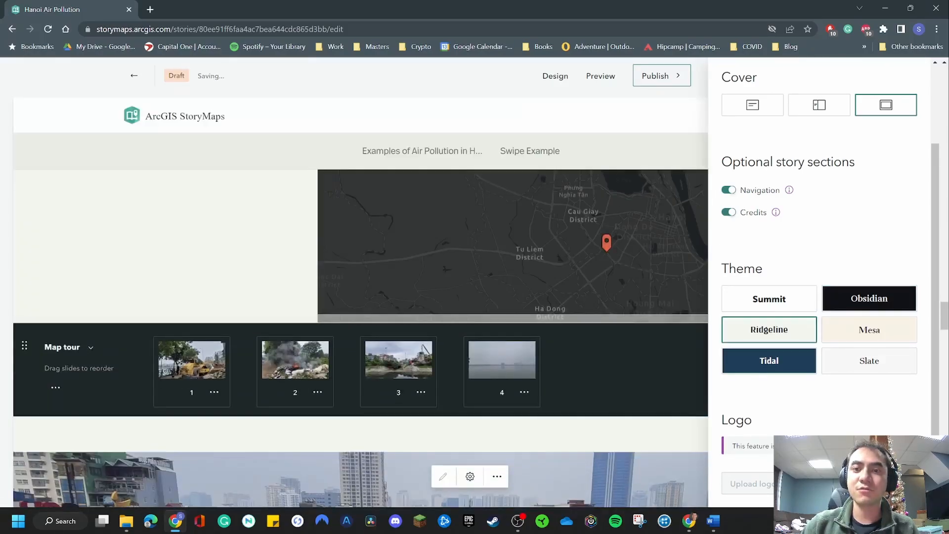
scroll(415, 301, "up", 15)
scroll(415, 301, "up", 6)
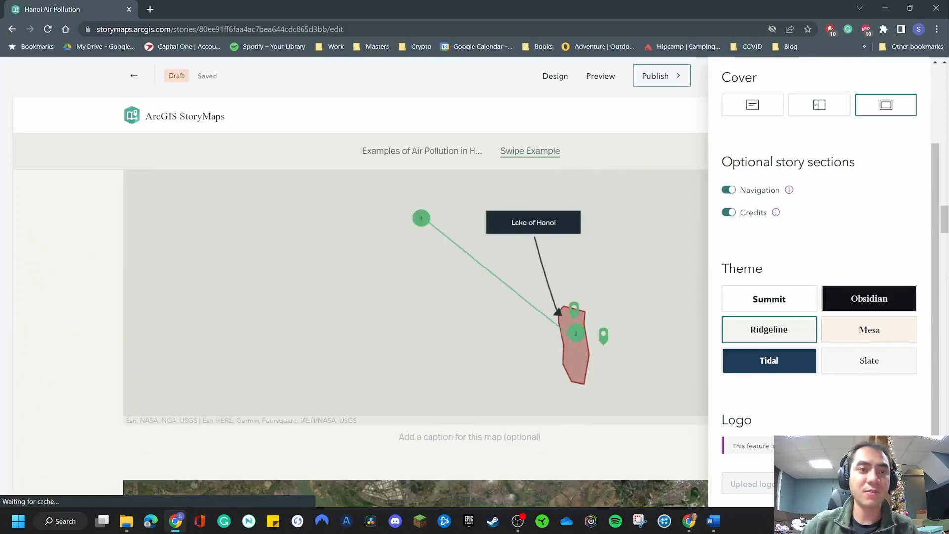
left_click(869, 330)
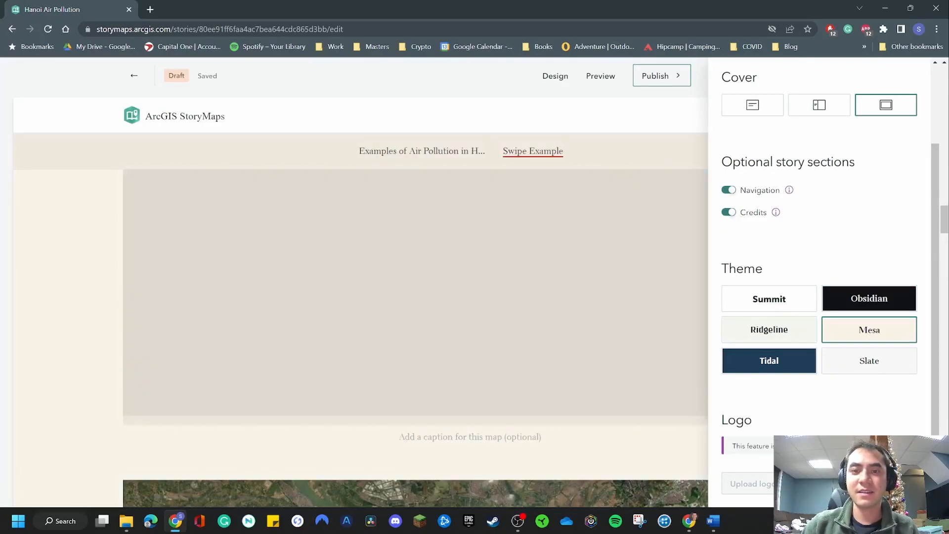
scroll(415, 301, "up", 3)
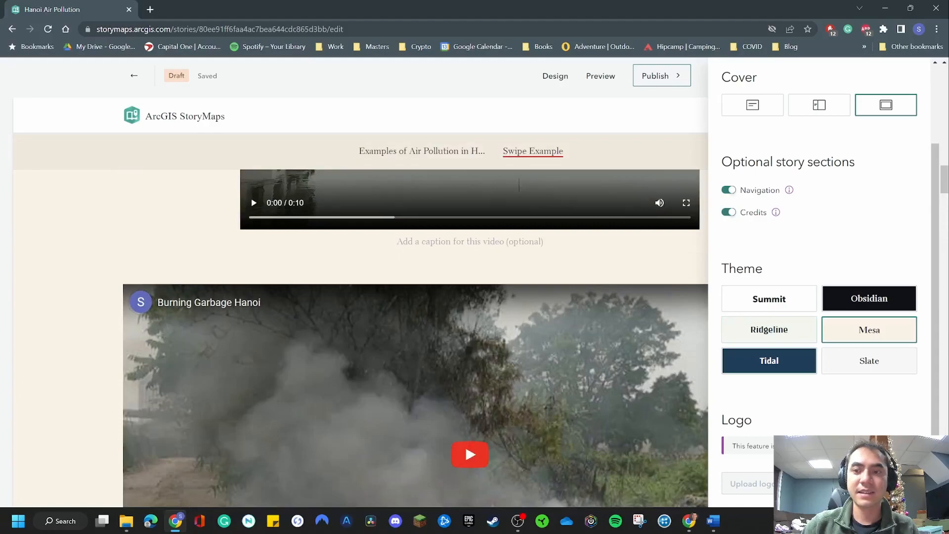
left_click(769, 361)
Apply the Slate theme to the story and review its look on the video, the map and the cover
left_click(869, 360)
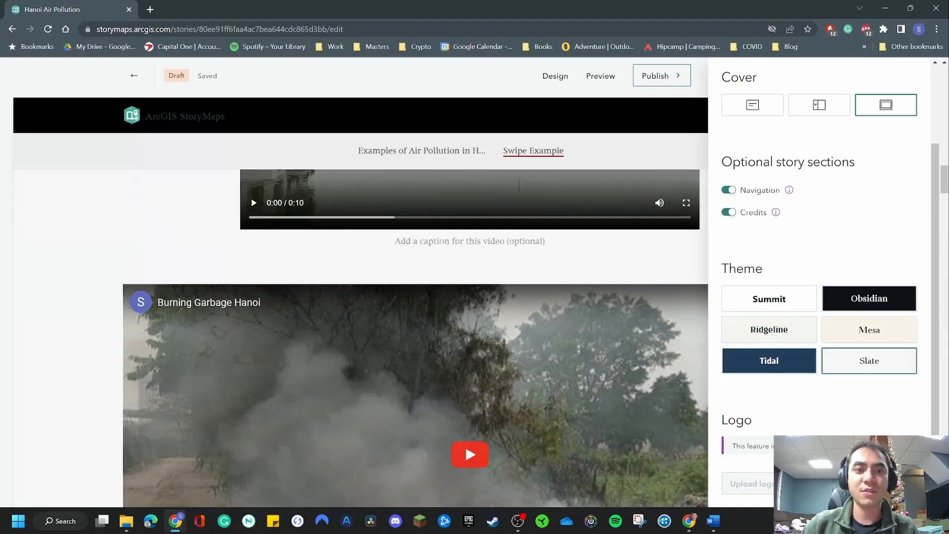
scroll(415, 301, "up", 20)
scroll(415, 301, "down", 1)
scroll(361, 320, "down", 18)
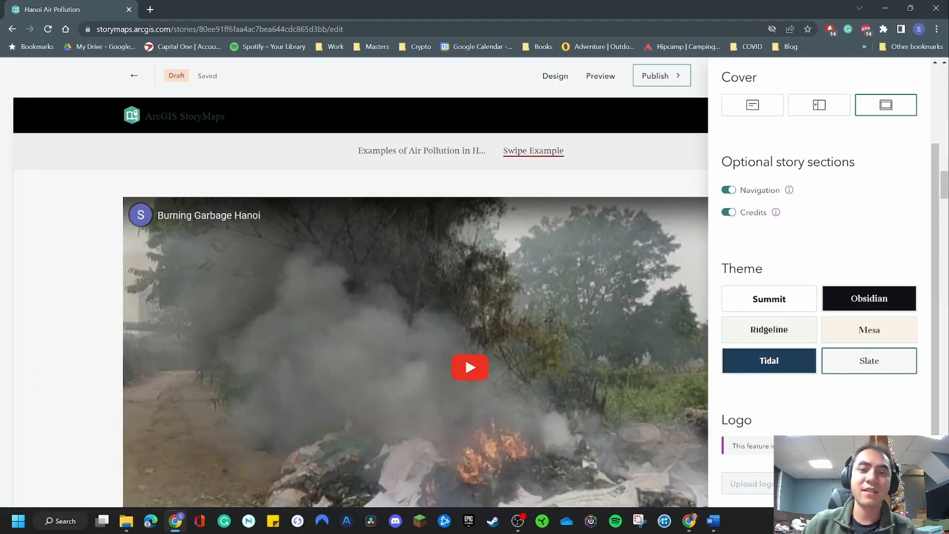
scroll(415, 339, "down", 6)
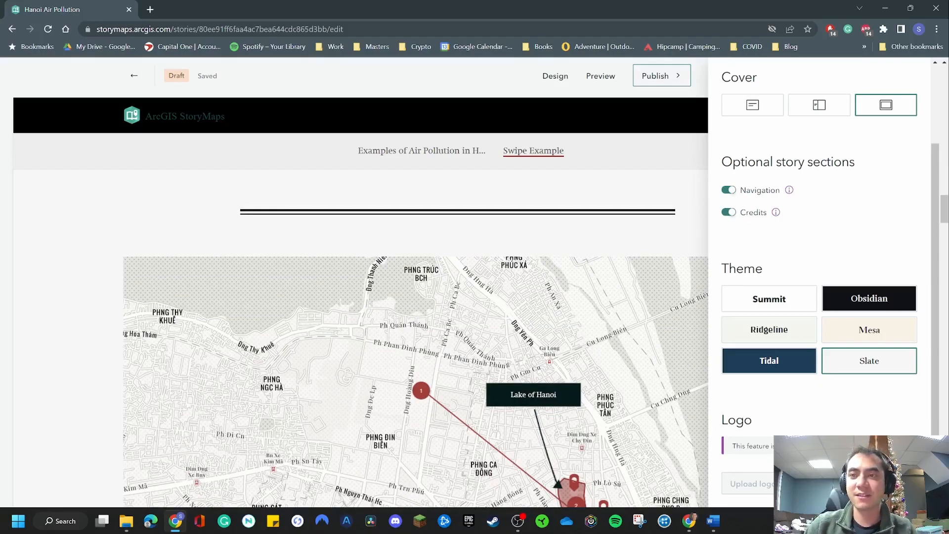
scroll(415, 338, "down", 3)
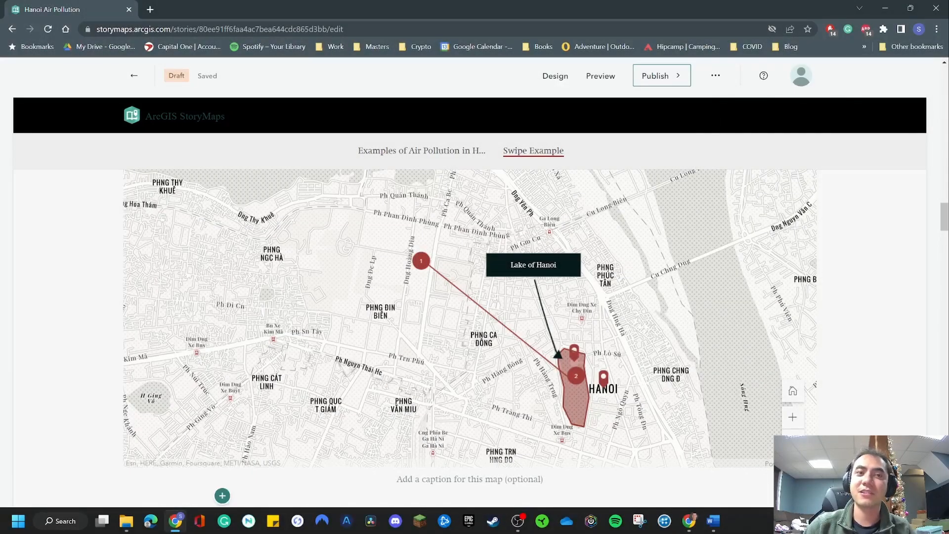
scroll(469, 338, "up", 20)
scroll(469, 319, "up", 10)
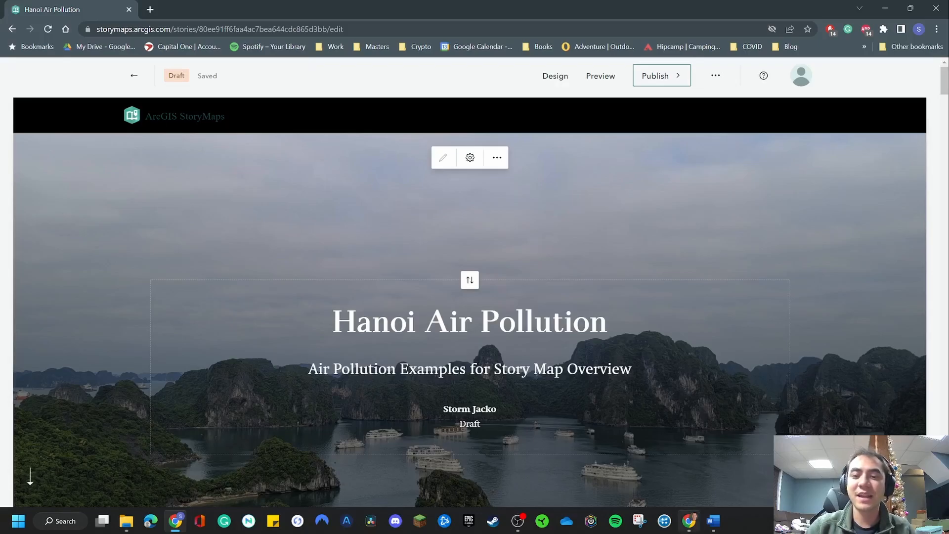
Switch to the other browser window with the ArcGIS StoryMaps stories overview and create a new collection
mouse_move(688, 521)
left_click(689, 467)
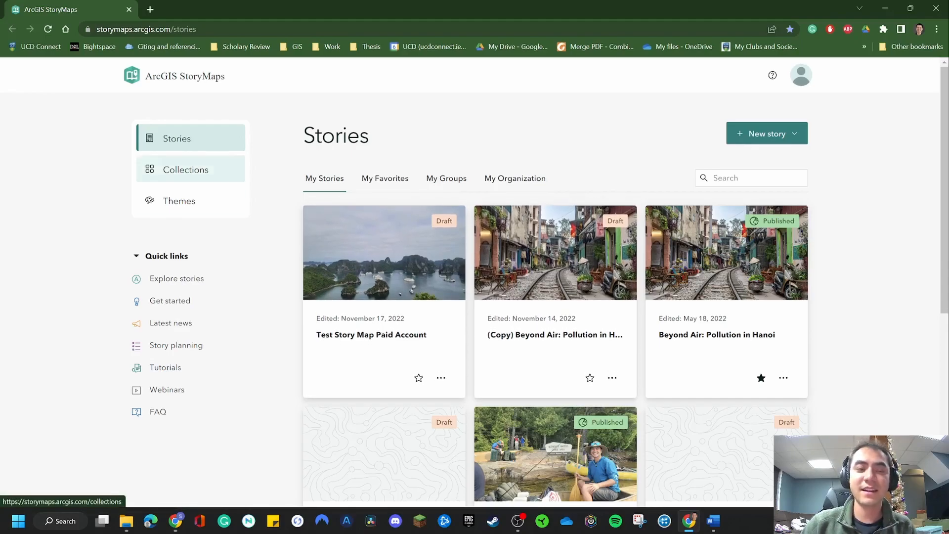
left_click(185, 170)
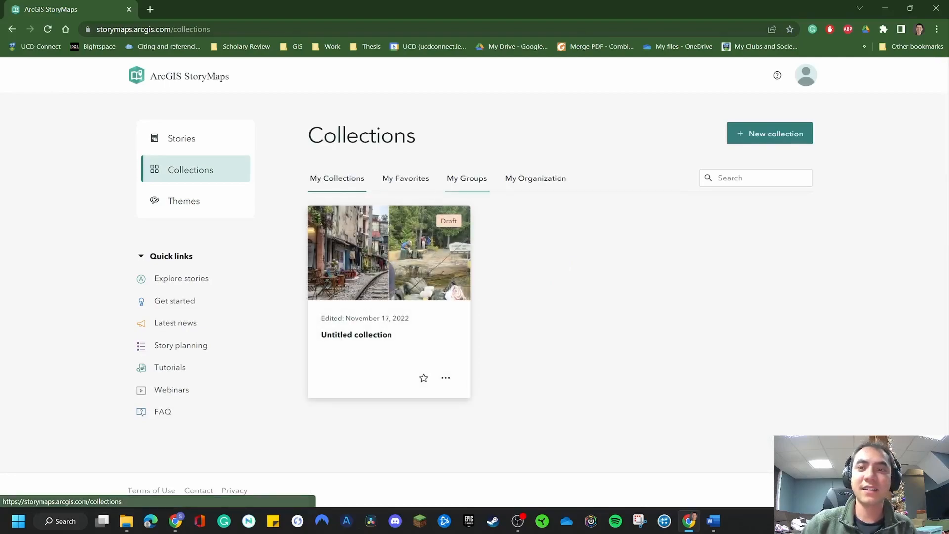
left_click(770, 134)
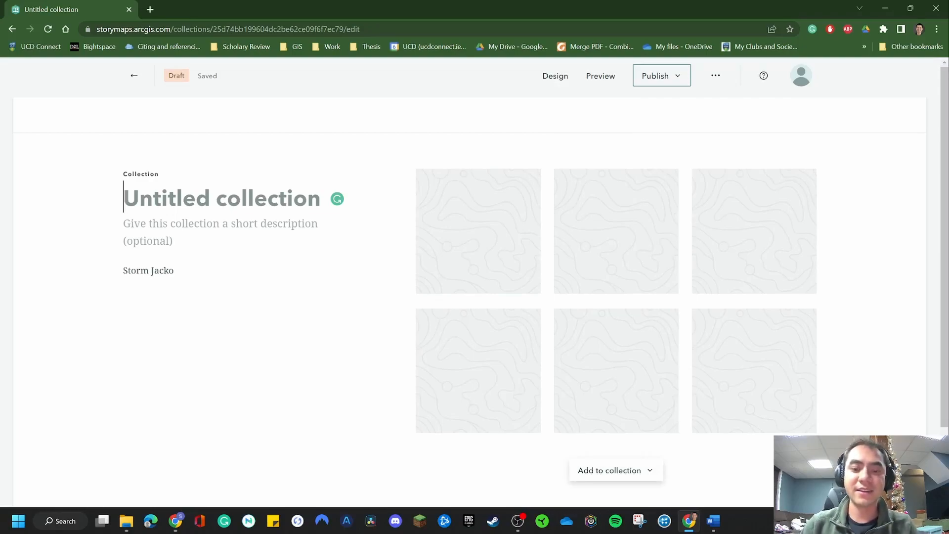
Title the collection "Test Collection" and enter the description "Combination of various story maps"
type("Test Collection")
key("Tab")
type("Com")
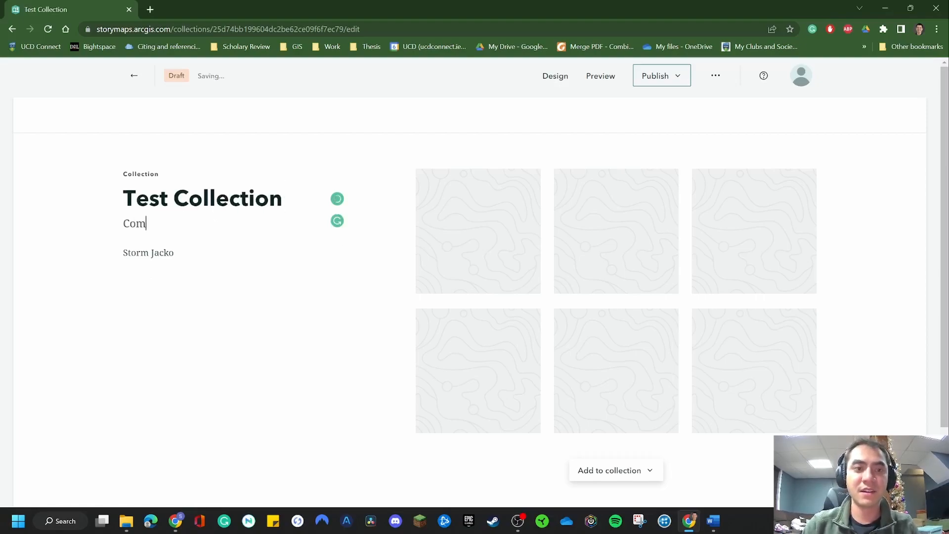
type("bination of v")
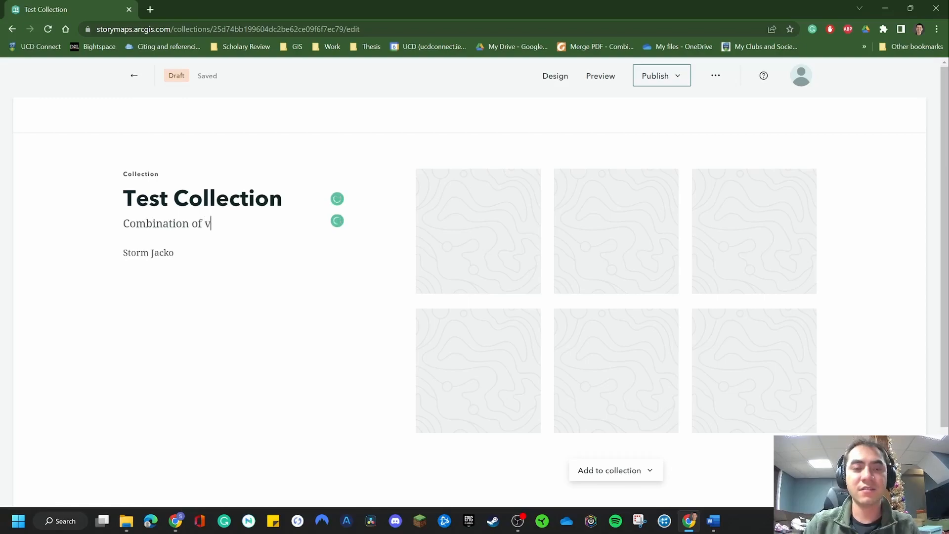
type("arious story maps")
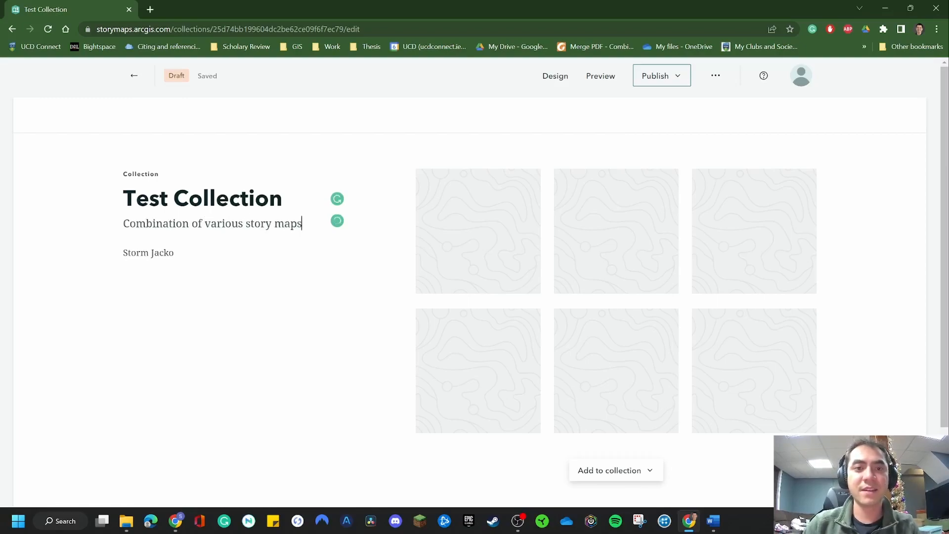
Add the published stories "Beyond Air: Pollution in Hanoi" and the graduate student profile from ArcGIS content to the collection
left_click(613, 470)
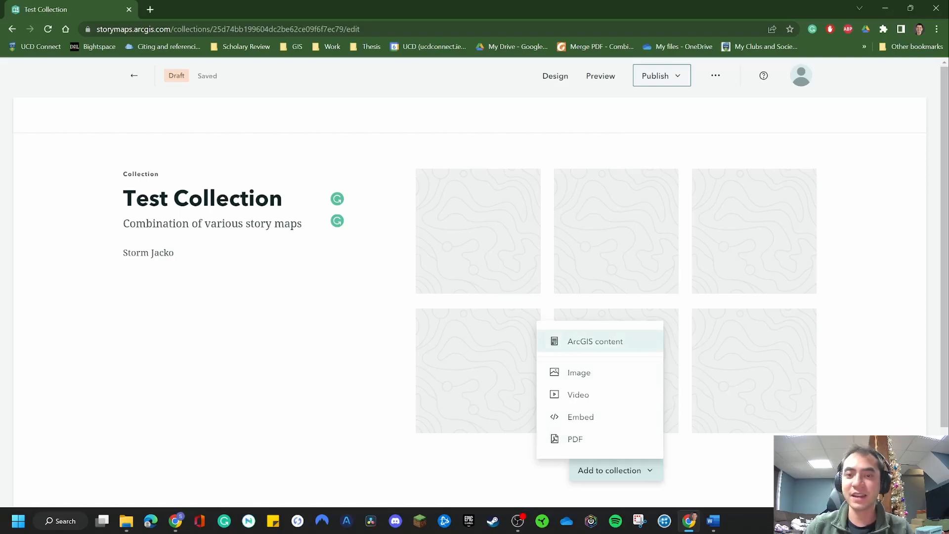
left_click(596, 341)
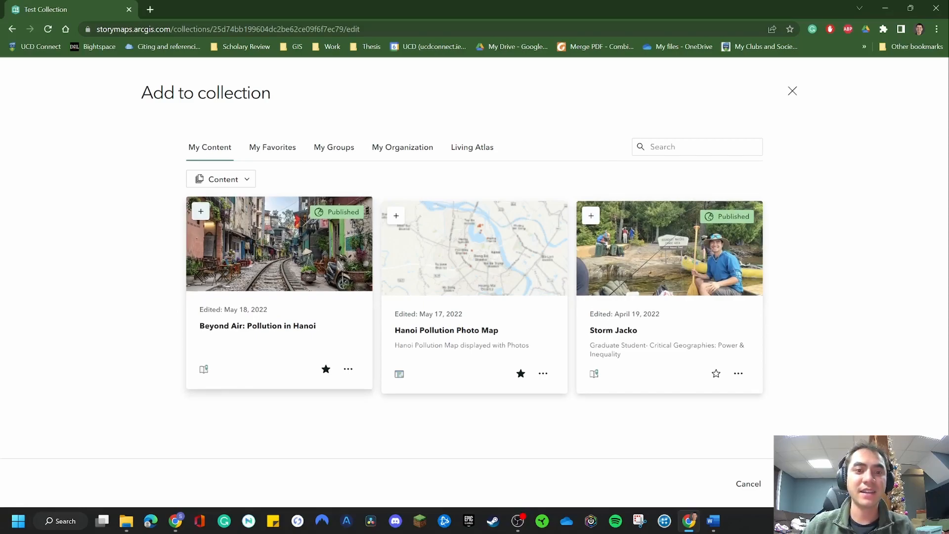
left_click(201, 211)
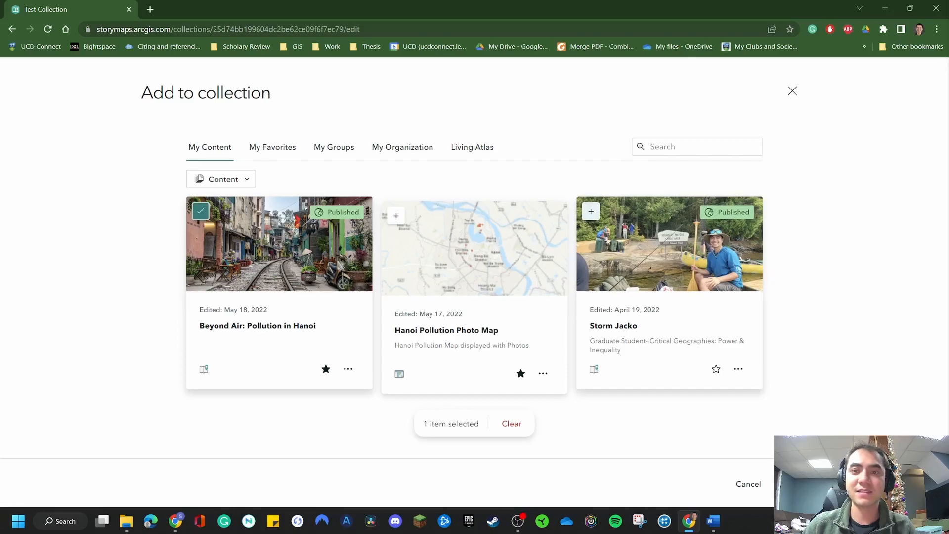
left_click(590, 211)
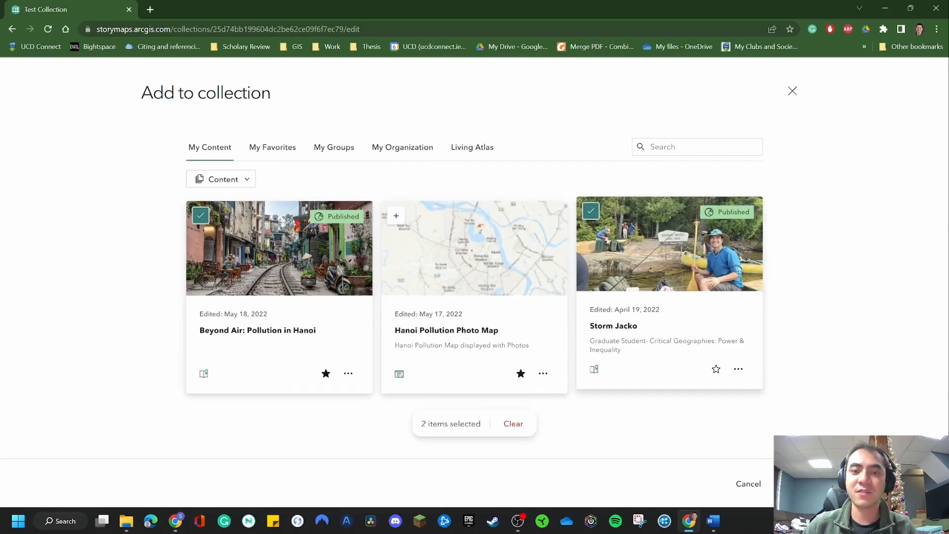
left_click(791, 484)
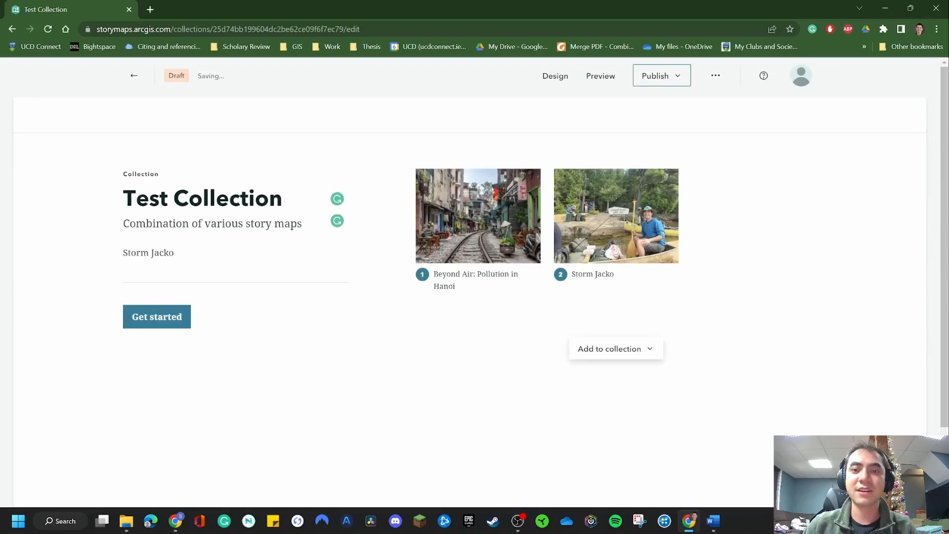
Upload the Bay photo from the Photos folder and add it to the collection as an image item
left_click(613, 349)
left_click(579, 411)
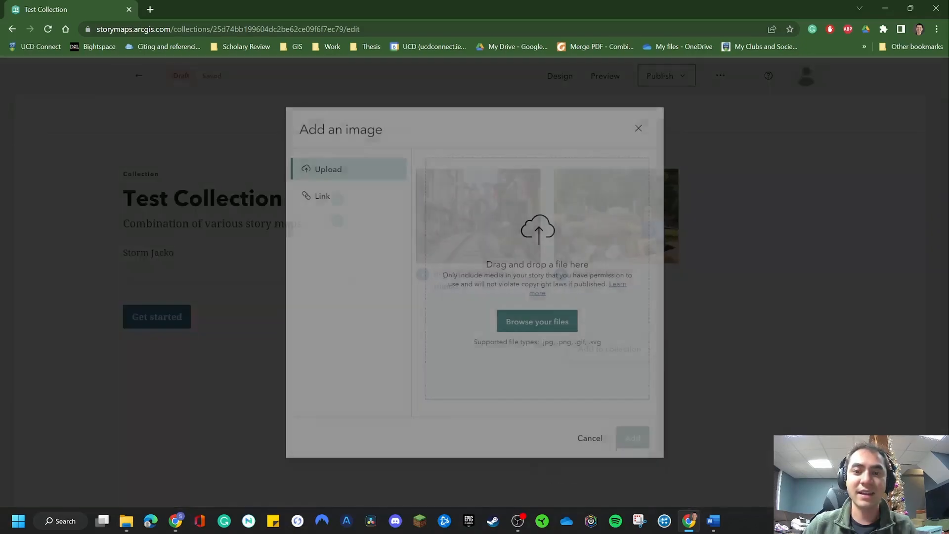
left_click(538, 322)
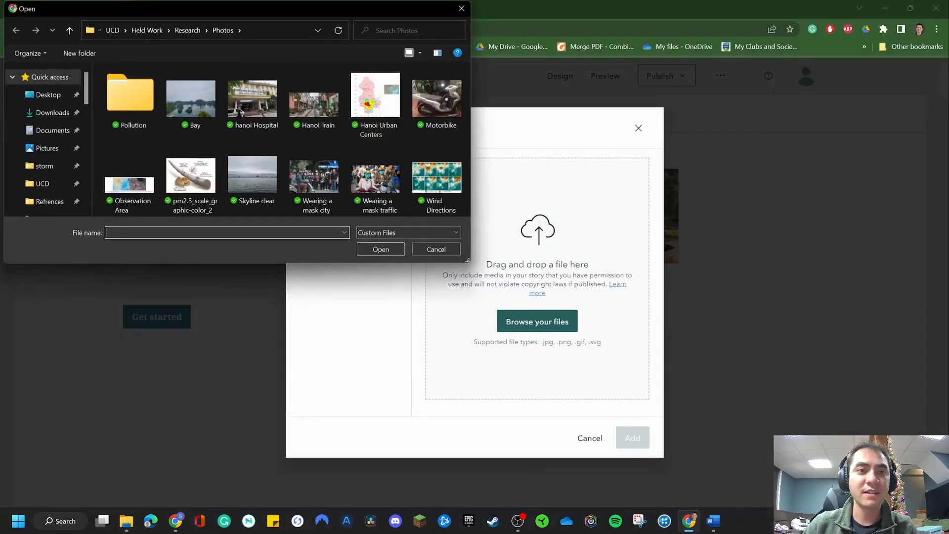
double_click(192, 99)
left_click(633, 438)
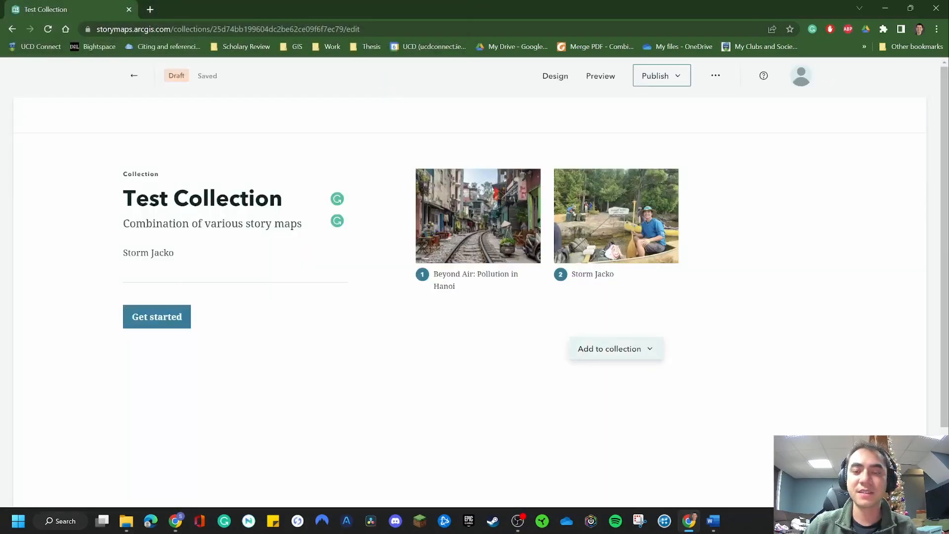
left_click(615, 349)
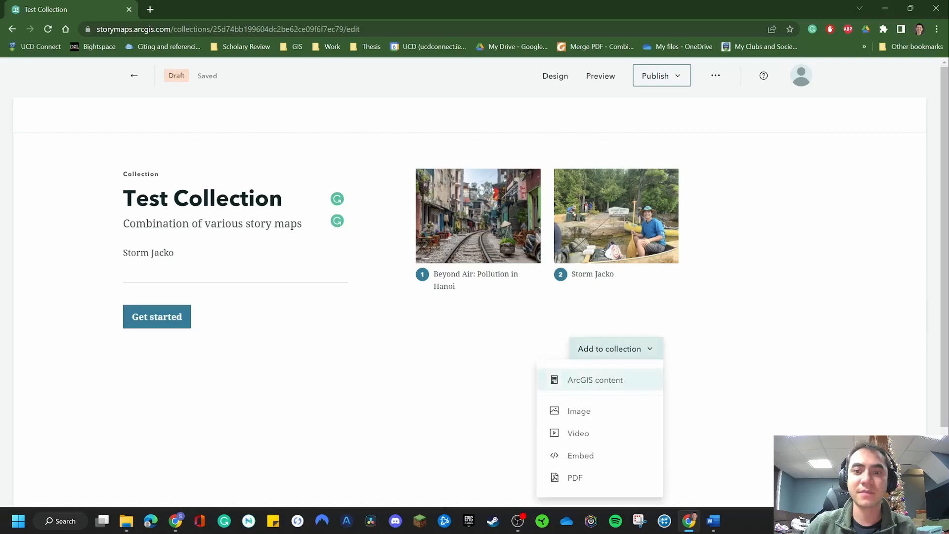
left_click(600, 455)
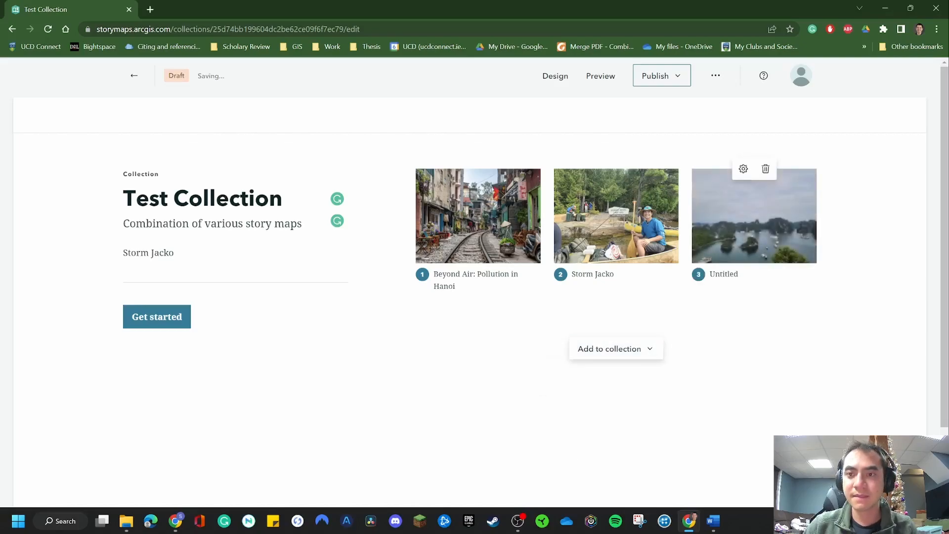
Start the collection from its cover page and look through the introduction and literature review of its first story
left_click(157, 317)
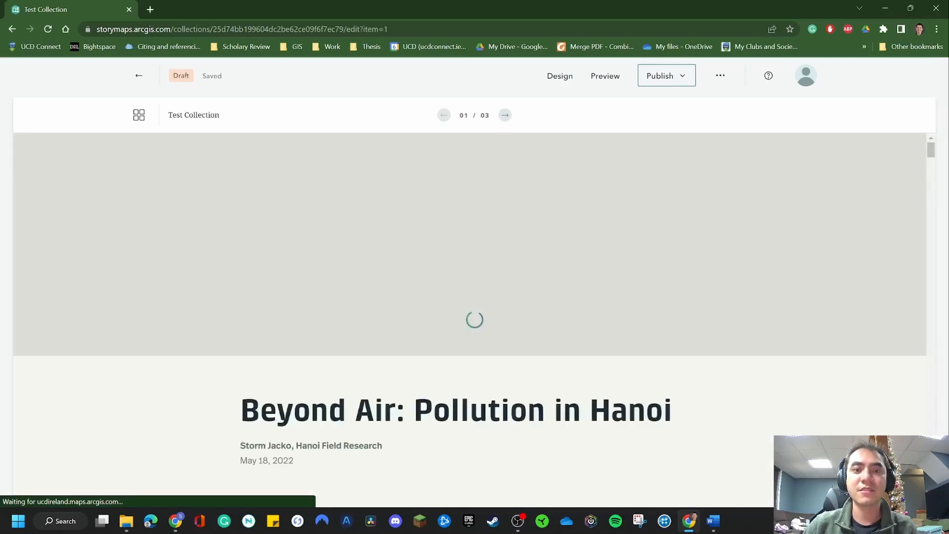
scroll(470, 319, "down", 9)
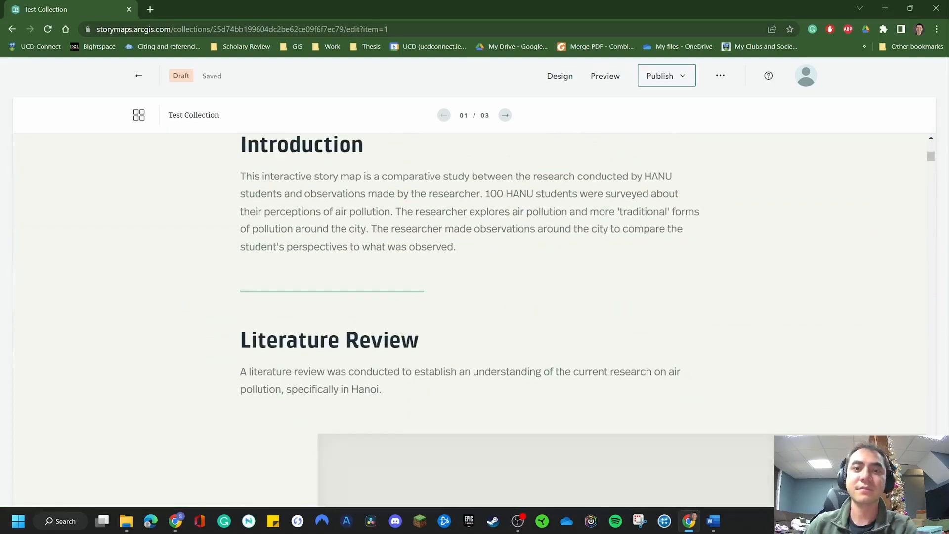
scroll(470, 319, "up", 9)
scroll(469, 319, "down", 5)
scroll(469, 319, "up", 5)
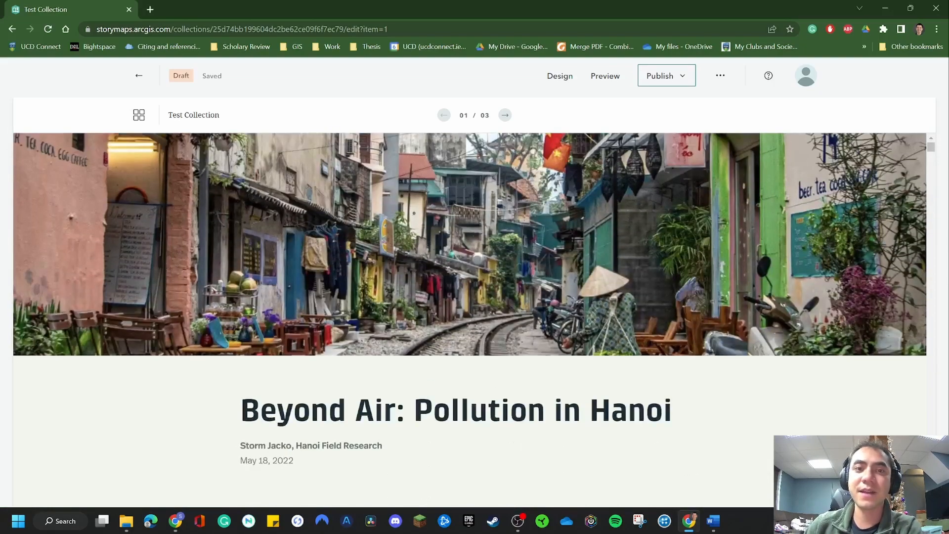
scroll(470, 319, "down", 10)
scroll(470, 320, "up", 10)
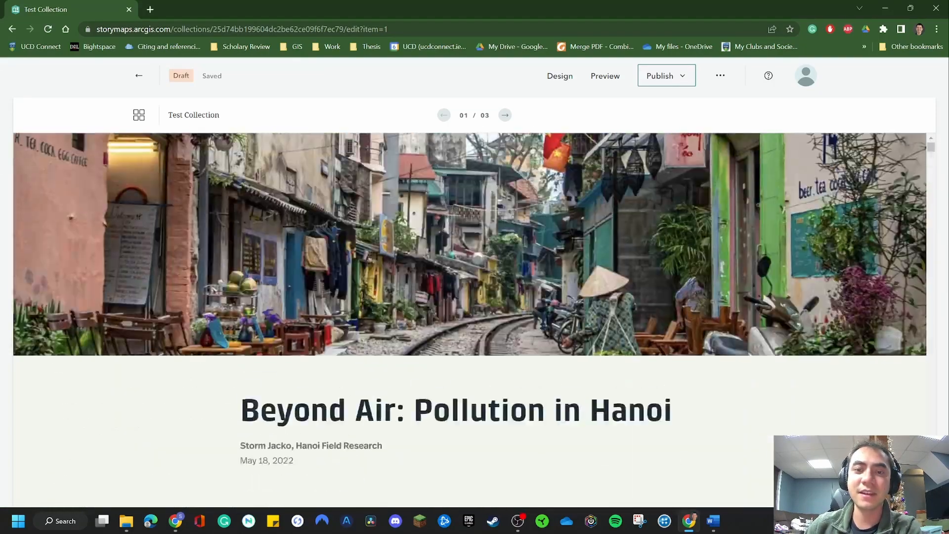
Browse back and forth through the collection's two stories and bay image, finishing on the first story, and leave the collection
left_click(505, 115)
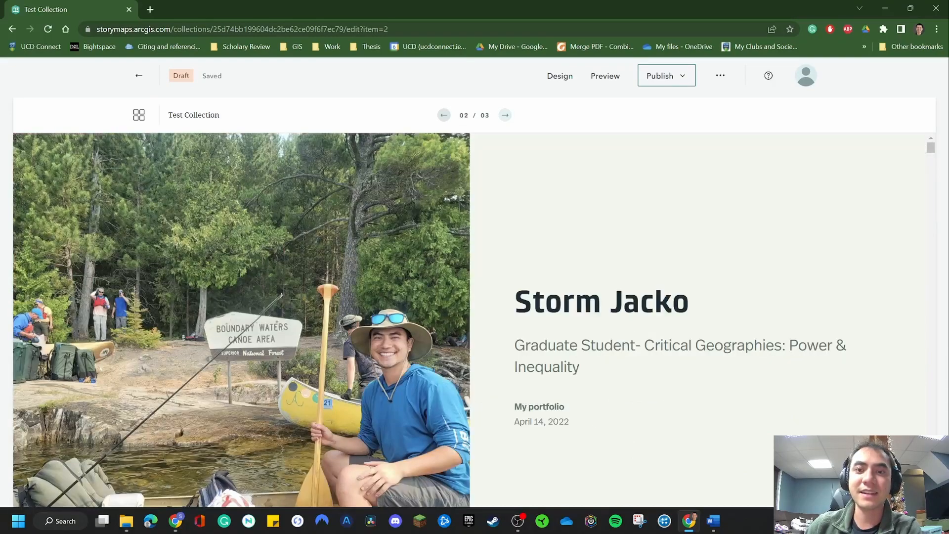
scroll(470, 319, "down", 20)
scroll(469, 320, "up", 20)
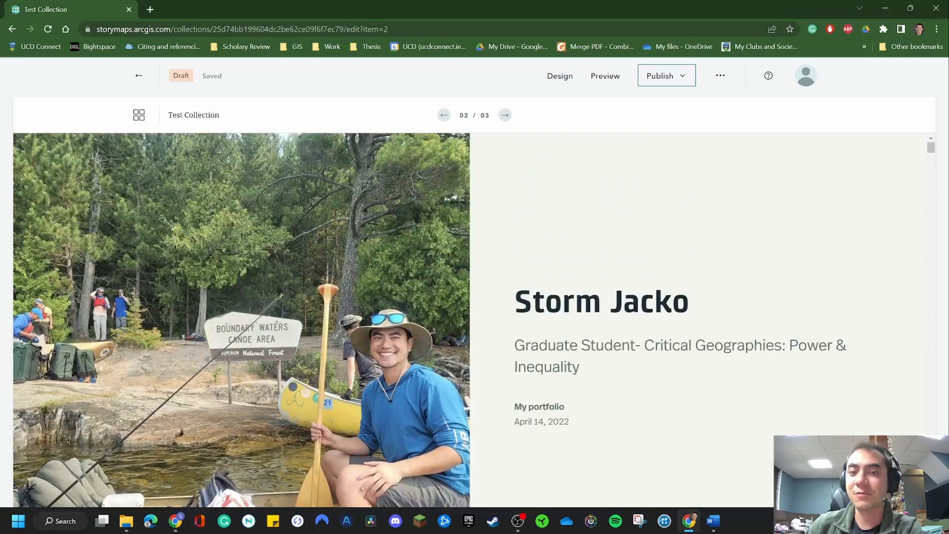
left_click(505, 115)
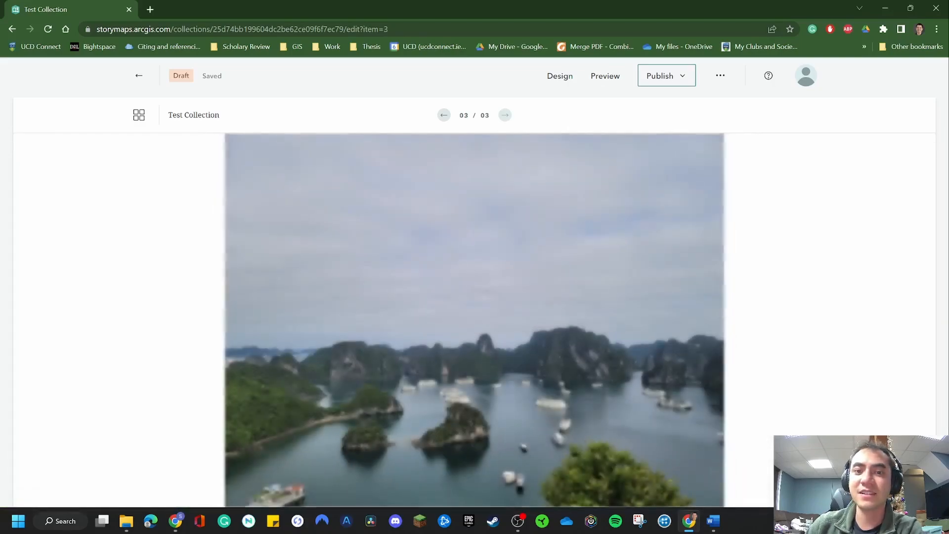
left_click(444, 115)
left_click(444, 115)
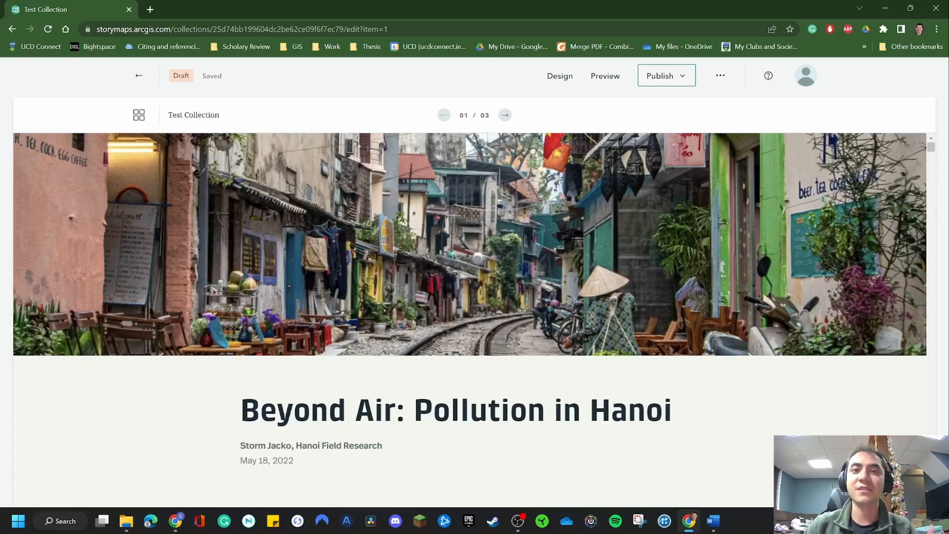
left_click(505, 115)
left_click(505, 115)
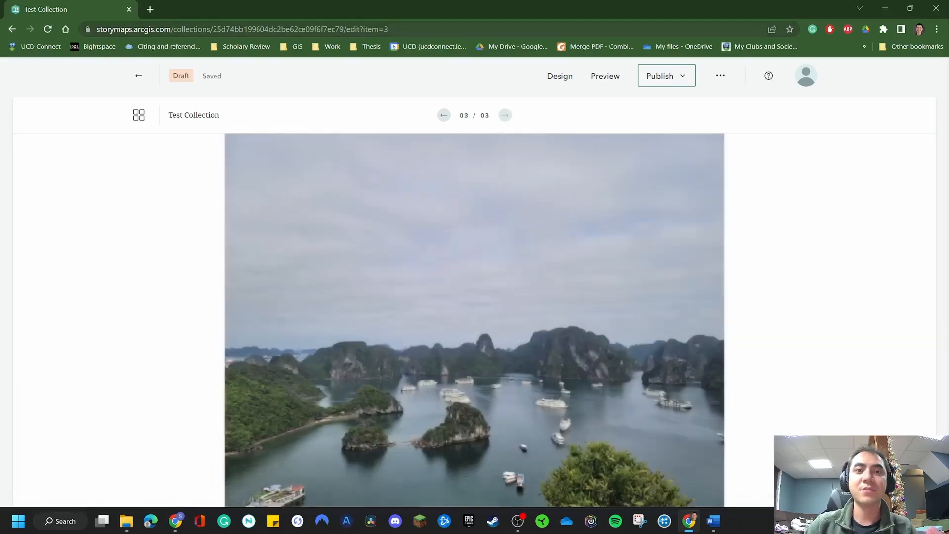
left_click(444, 115)
left_click(444, 115)
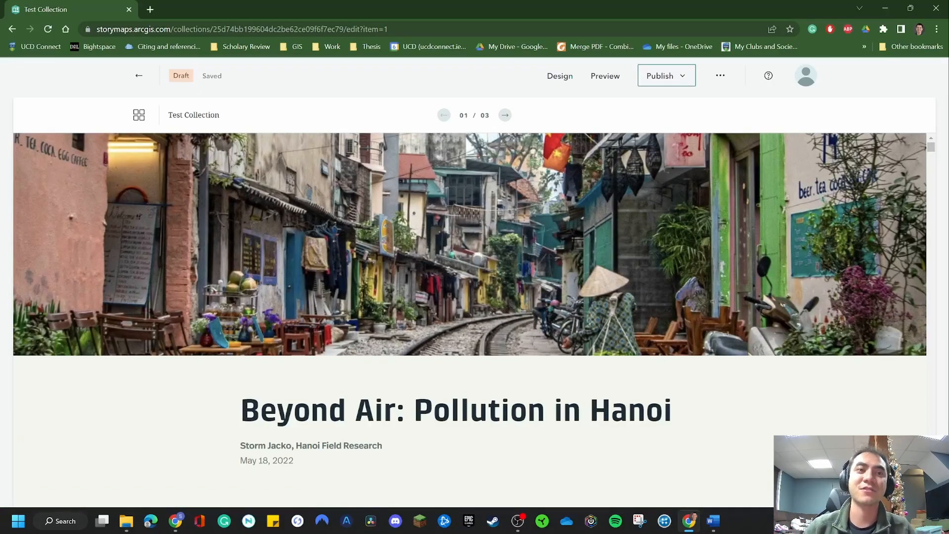
left_click(138, 76)
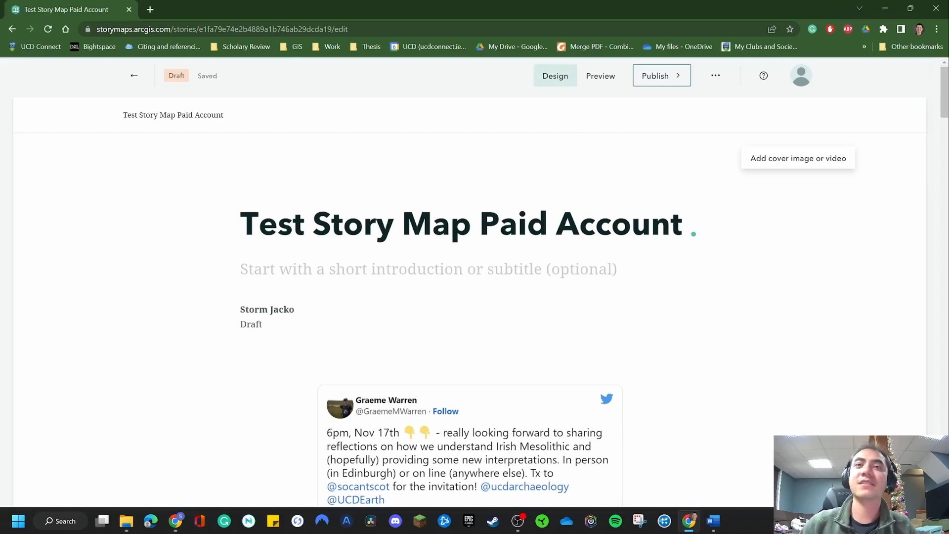
Open the theme browser from the design options of the "Test Story Map Paid Account" story
left_click(555, 75)
scroll(819, 272, "down", 3)
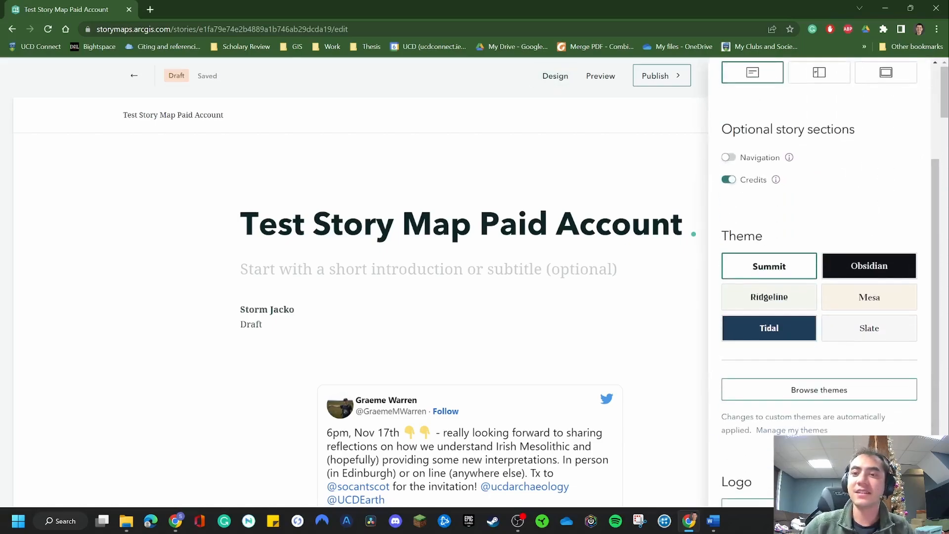
scroll(819, 365, "down", 1)
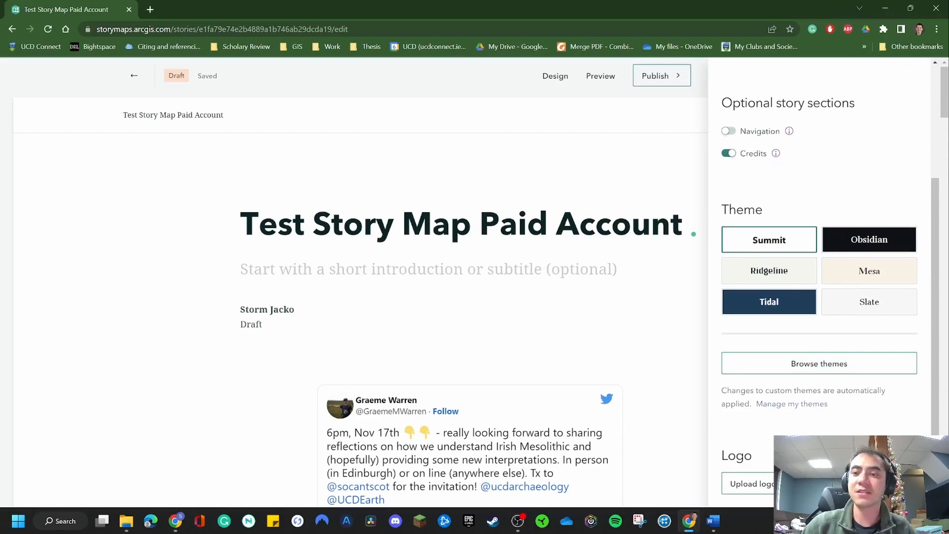
left_click(819, 363)
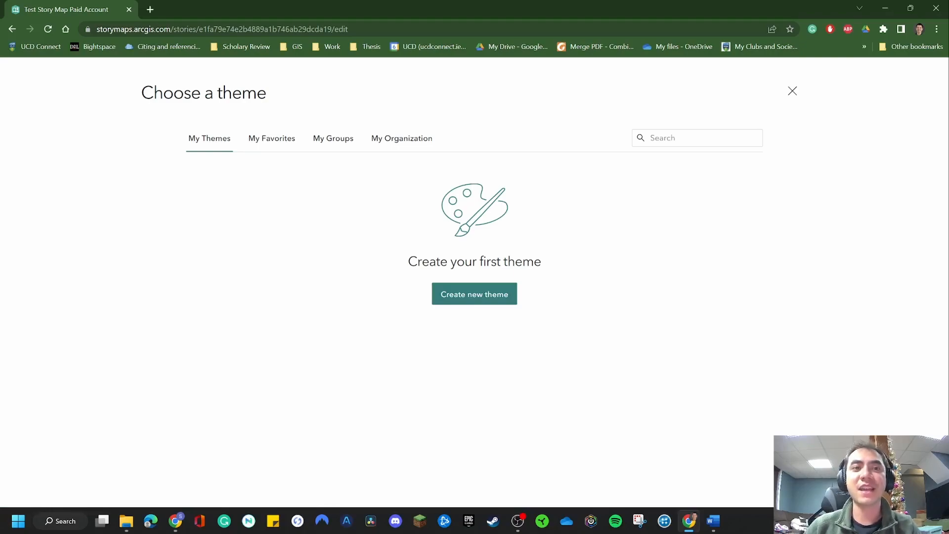
Look through the available themes under favorites, groups and the organization
left_click(272, 138)
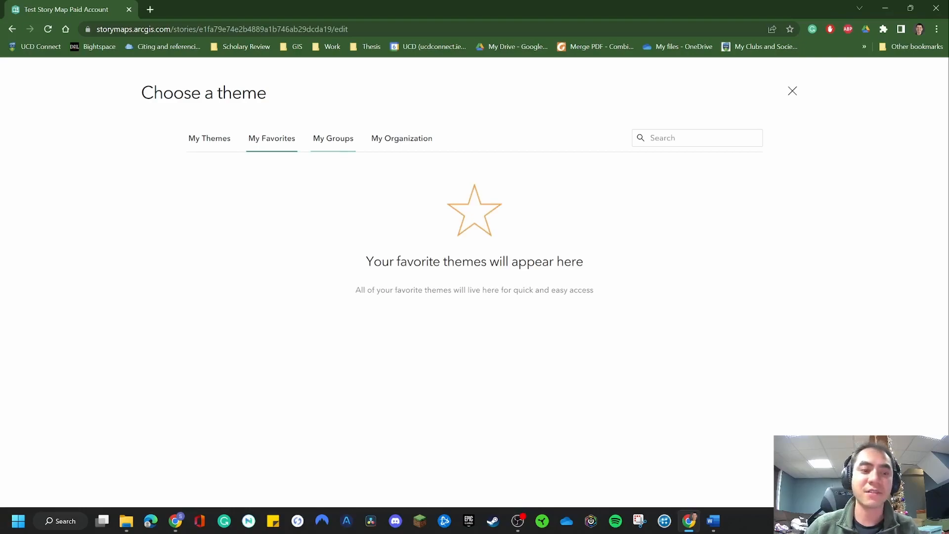
left_click(333, 138)
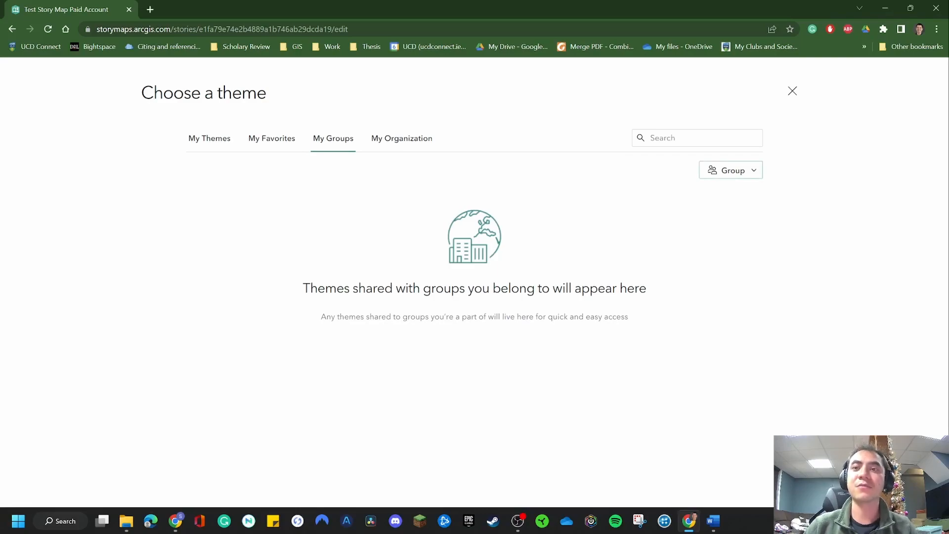
left_click(731, 170)
left_click(731, 170)
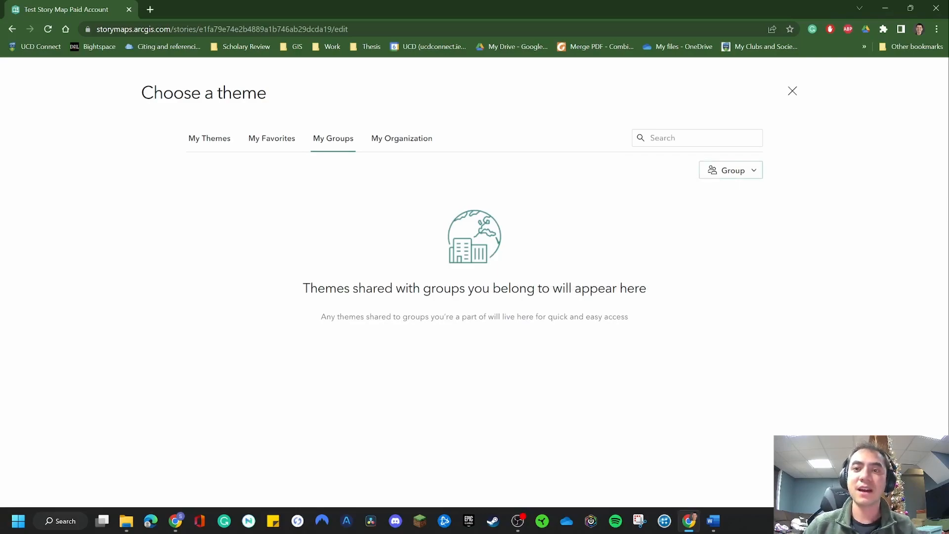
left_click(402, 138)
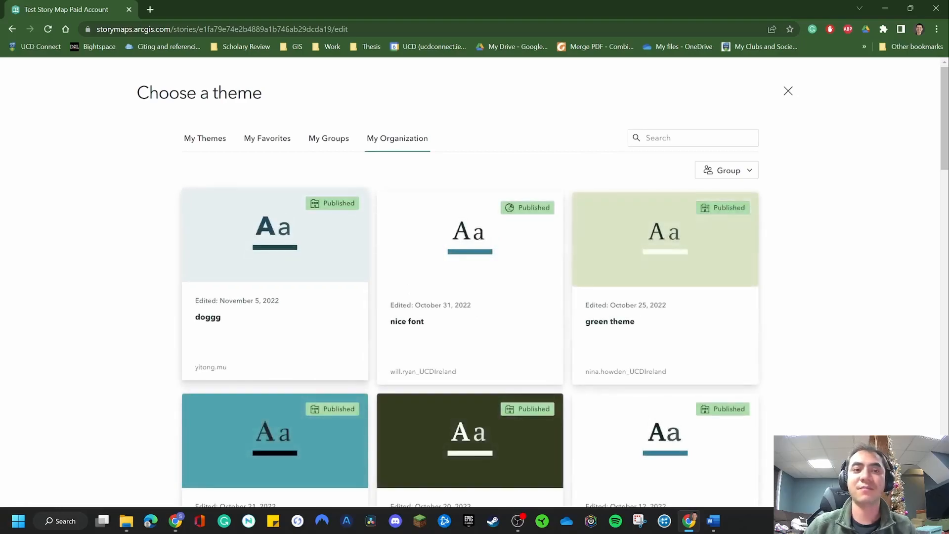
scroll(469, 282, "down", 3)
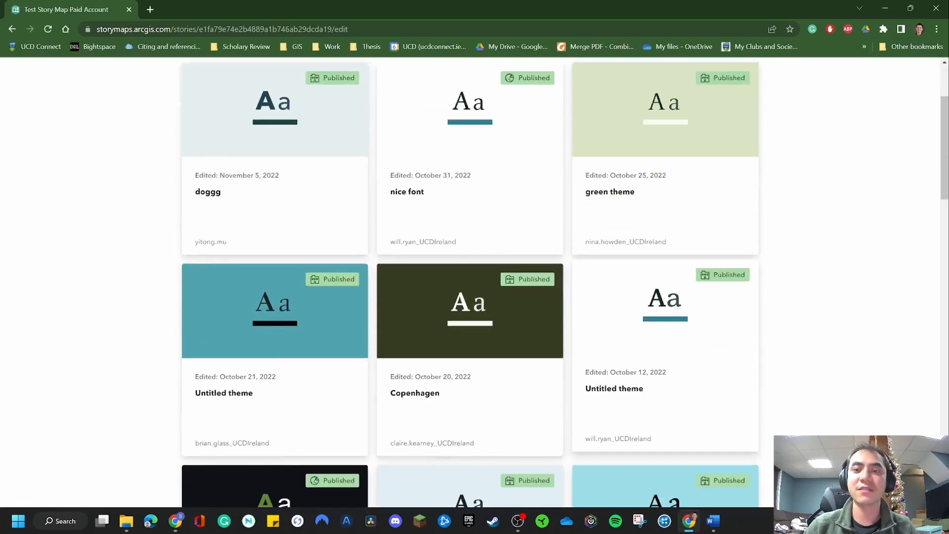
scroll(321, 306, "down", 10)
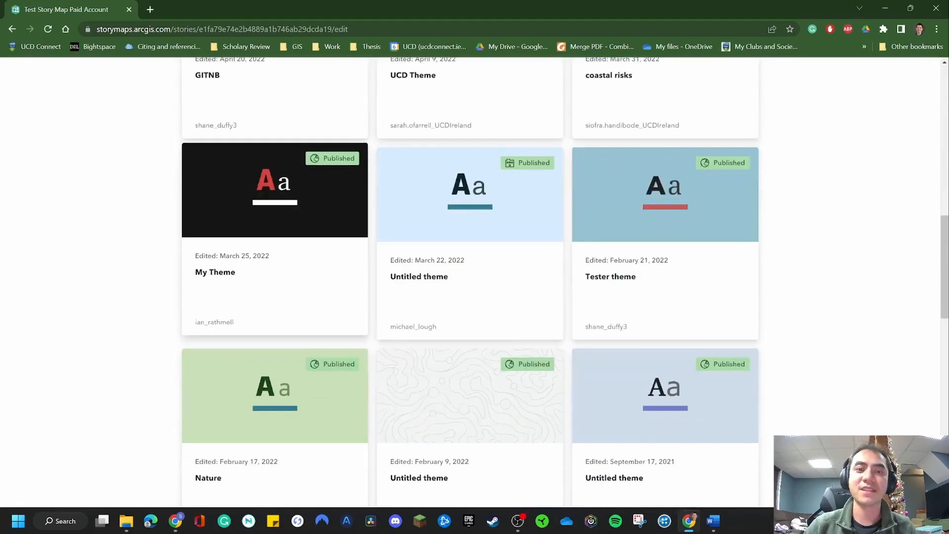
scroll(322, 307, "up", 13)
Create a new custom theme from the personal themes and look over its sample story
left_click(205, 139)
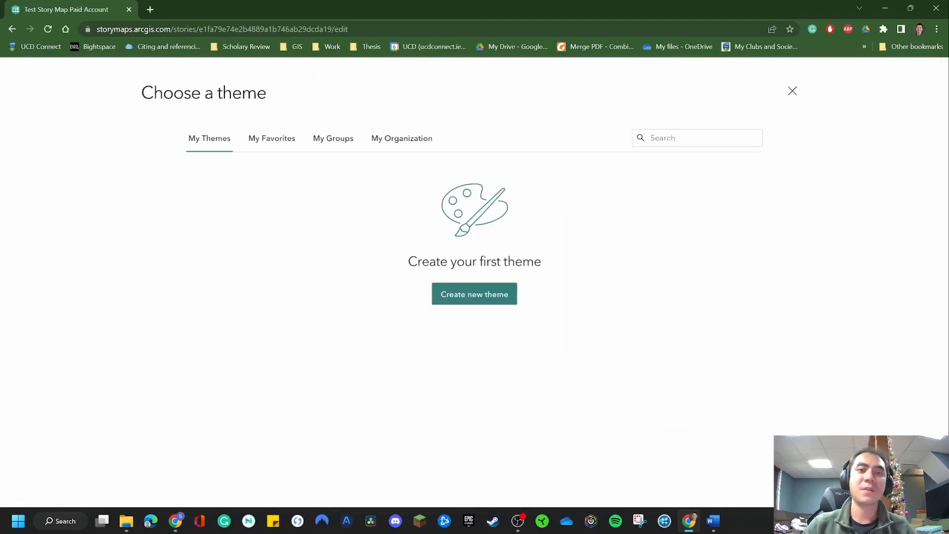
left_click(474, 294)
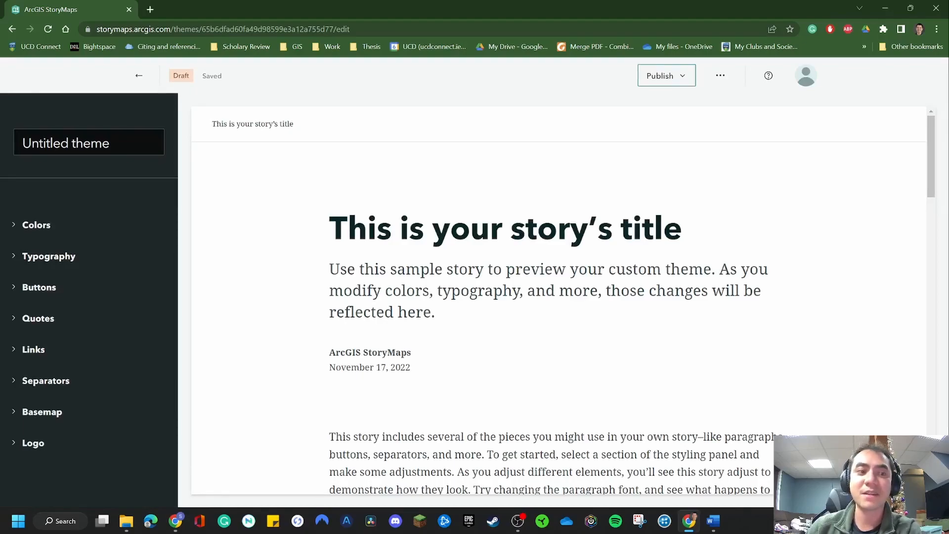
scroll(558, 296, "down", 5)
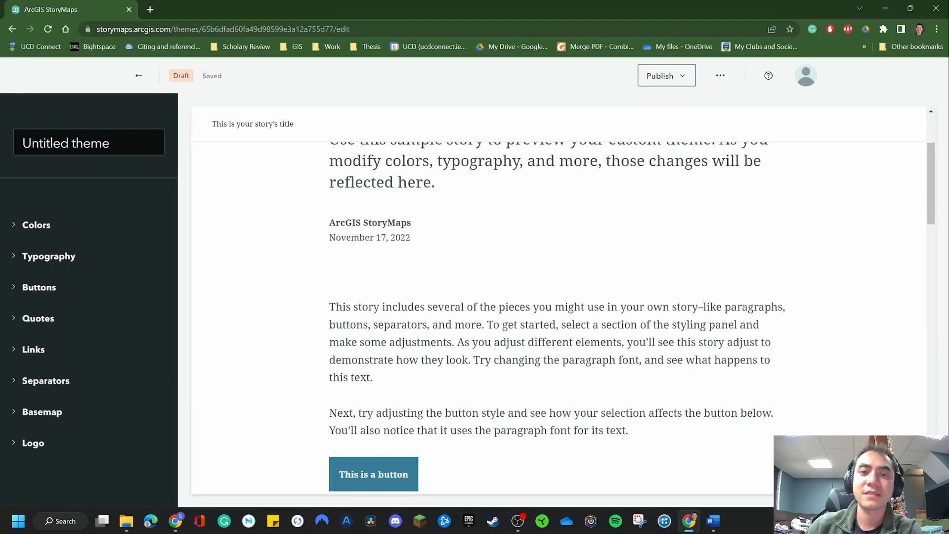
scroll(558, 296, "down", 5)
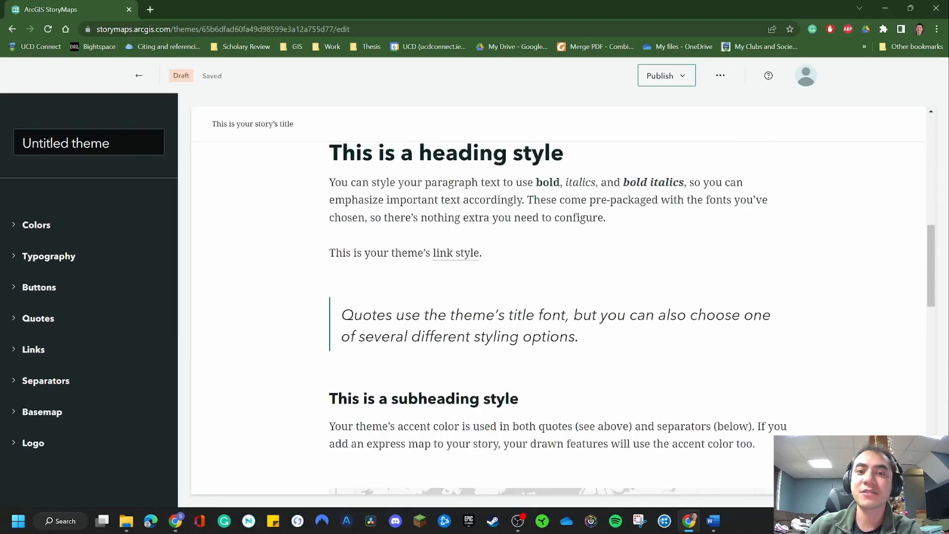
Set the theme's background color to a custom light periwinkle blue
left_click(36, 225)
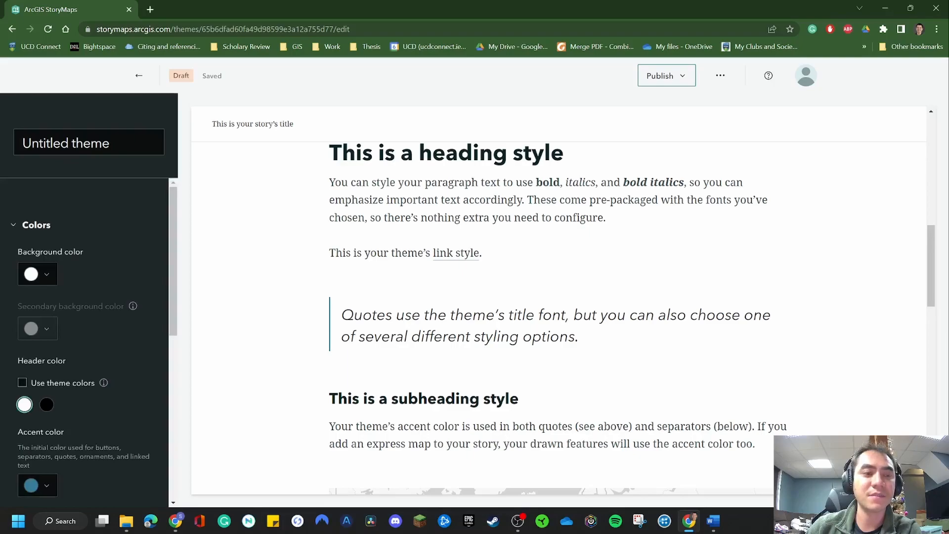
left_click(38, 274)
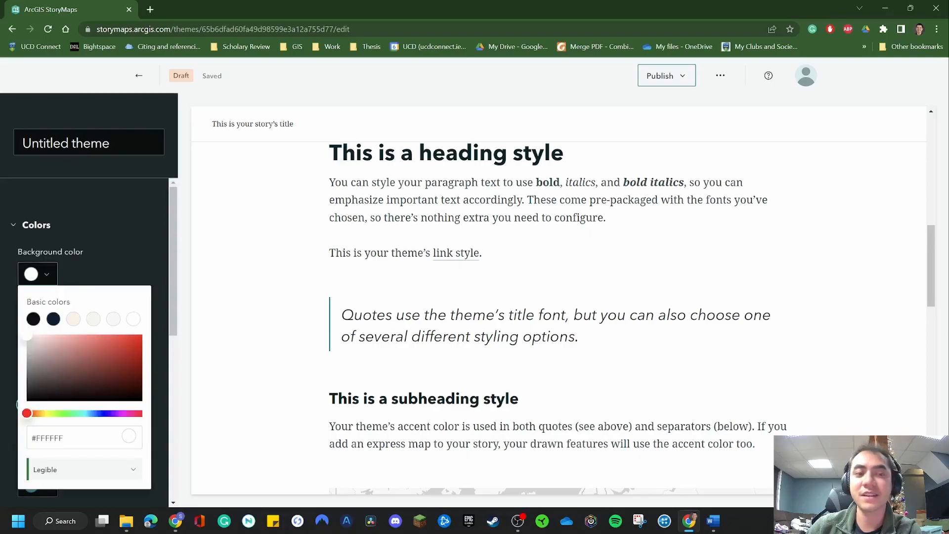
left_click_drag(27, 335, 86, 334)
mouse_move(102, 413)
left_mouse_down()
mouse_move(115, 413)
mouse_move(99, 412)
left_mouse_up()
left_click_drag(86, 335, 54, 334)
left_click(108, 267)
Try several basic accent colors for the theme, settle on green #1E9153, and check the first optional accent color
scroll(107, 296, "down", 3)
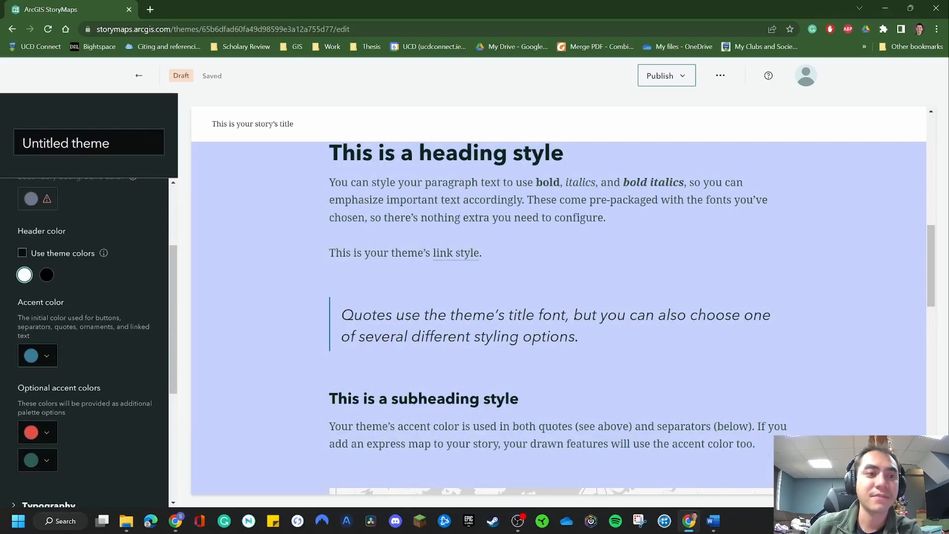
left_click(37, 355)
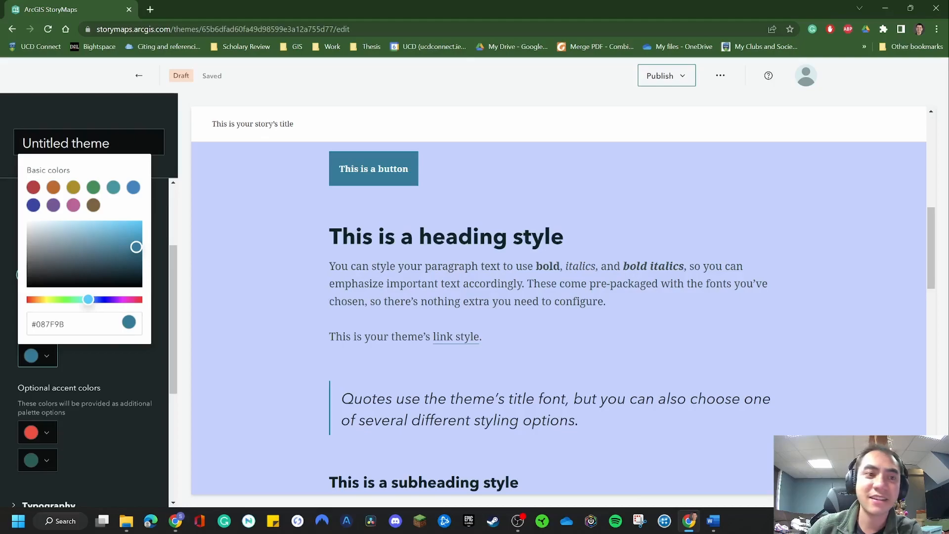
left_click(94, 187)
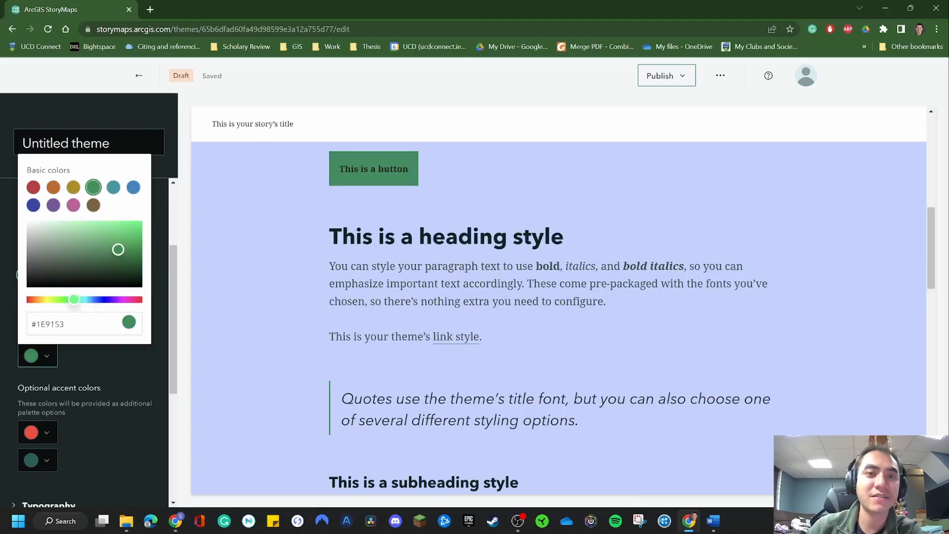
left_click(114, 187)
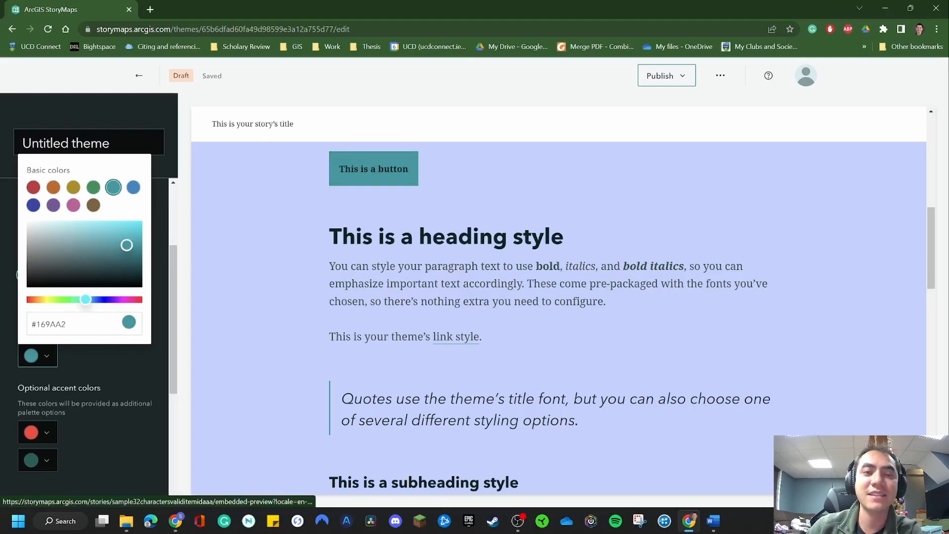
left_click(94, 205)
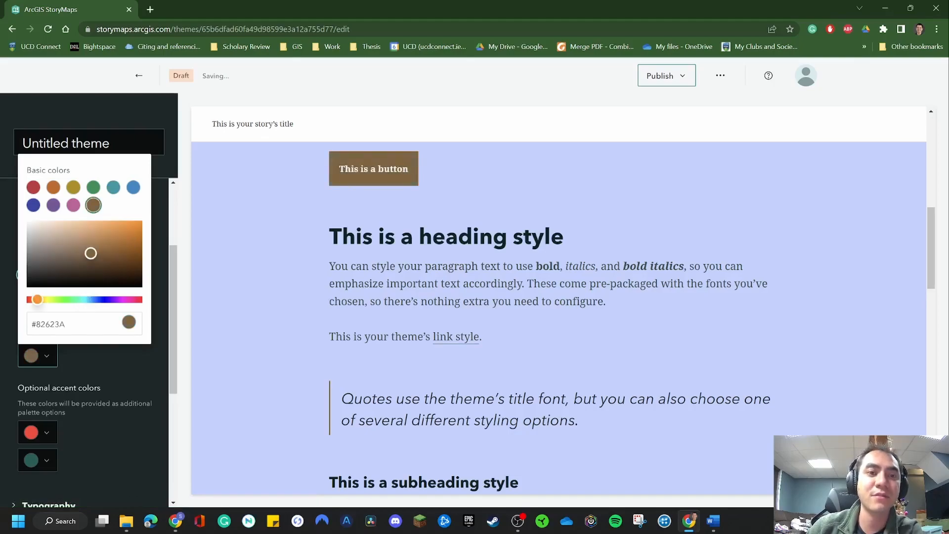
left_click(73, 188)
left_click(93, 188)
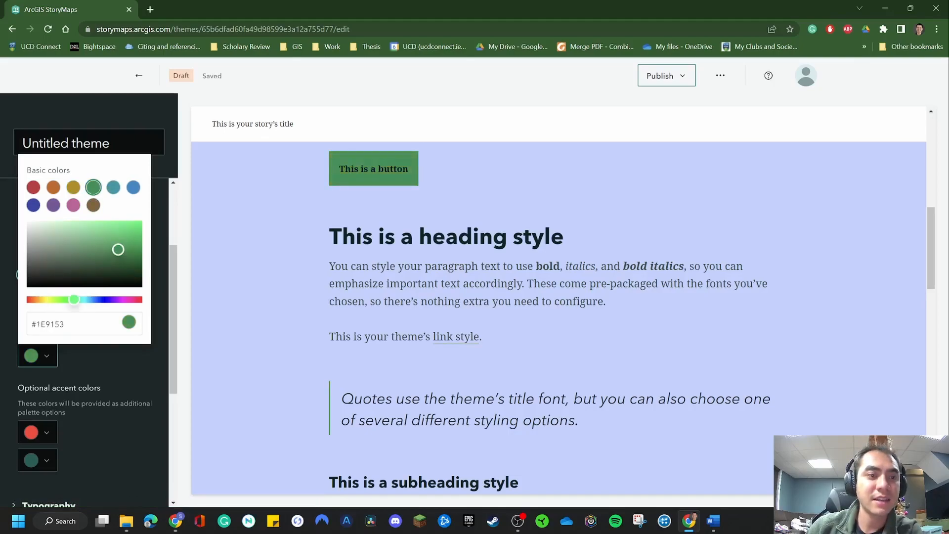
left_click(109, 368)
scroll(108, 368, "down", 3)
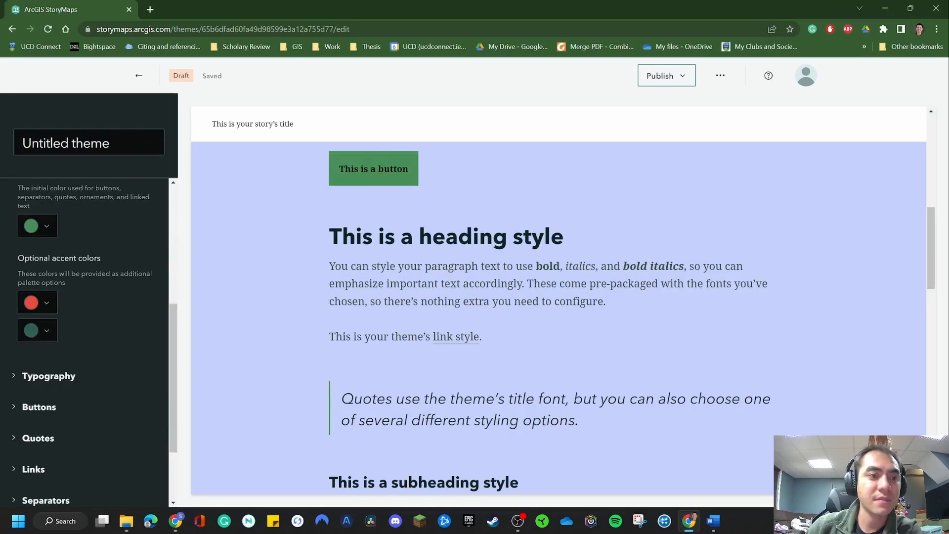
left_click(39, 303)
left_click(39, 303)
Set the theme's title and headings font to Arial and check it in the sample story
left_click(48, 376)
scroll(48, 376, "down", 3)
left_click(64, 295)
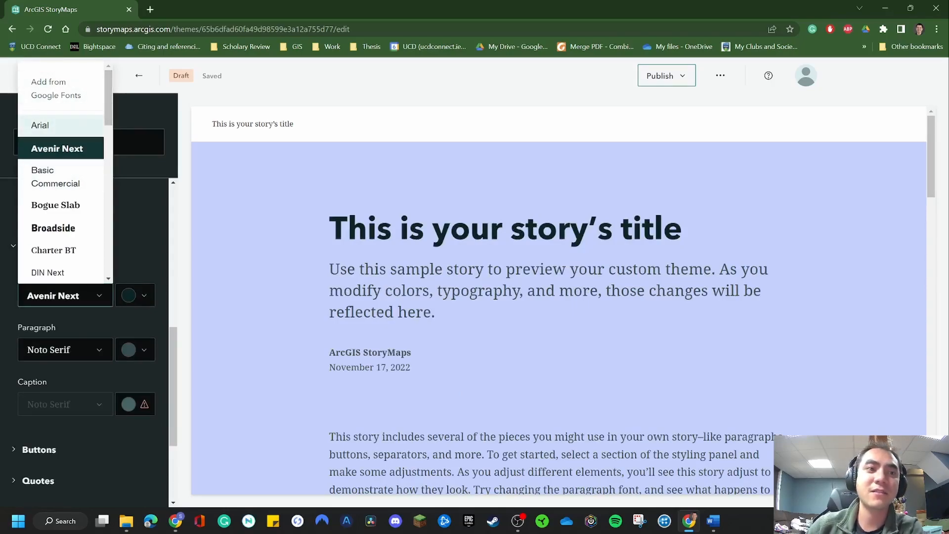
scroll(59, 123, "down", 3)
scroll(60, 124, "up", 3)
scroll(59, 124, "down", 1)
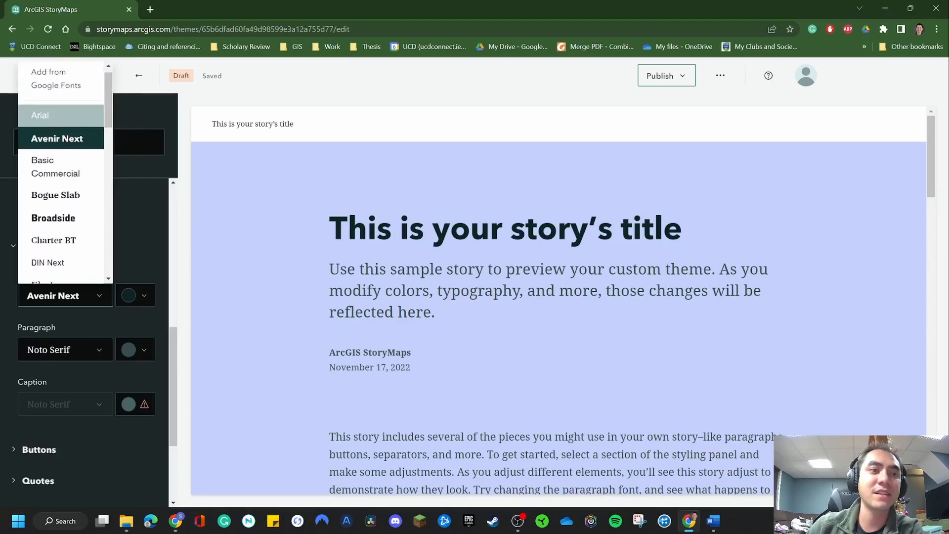
left_click(59, 115)
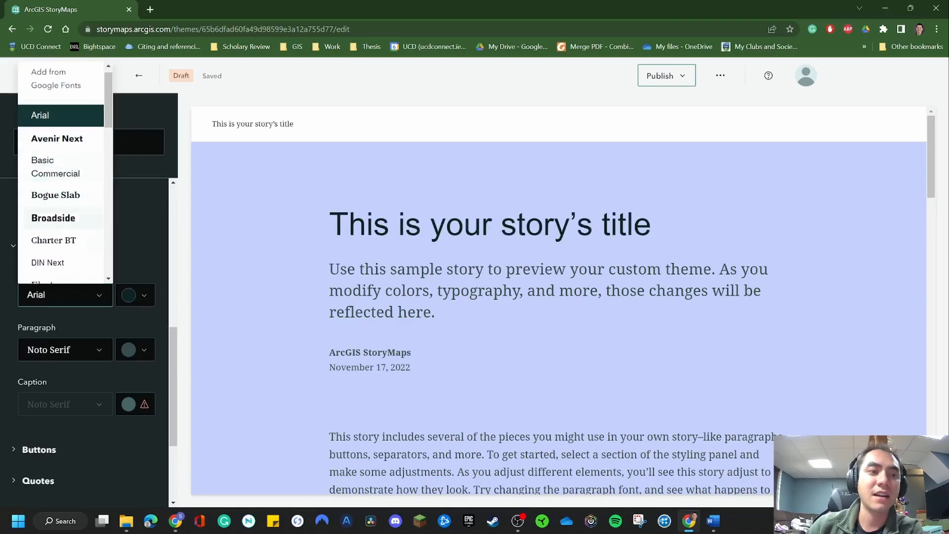
scroll(59, 222, "down", 3)
scroll(59, 223, "up", 2)
scroll(59, 228, "up", 2)
Look over the theme's button options, the paragraph font list and the title, paragraph and caption typography settings
left_click(39, 449)
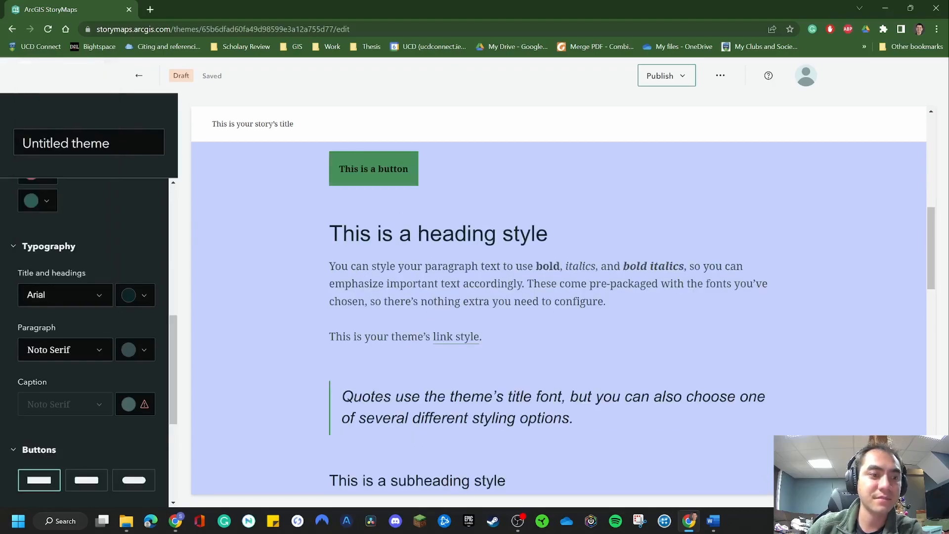
left_click(66, 349)
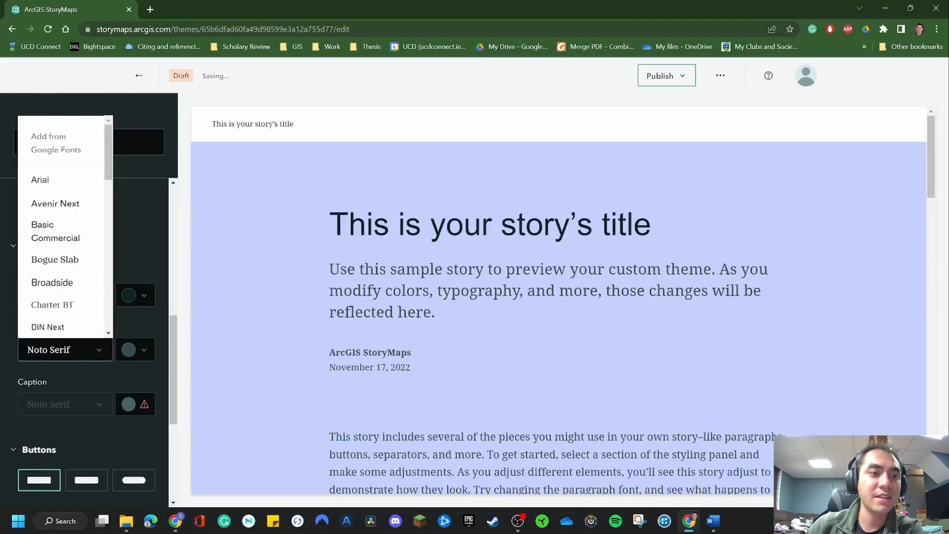
left_click(13, 246)
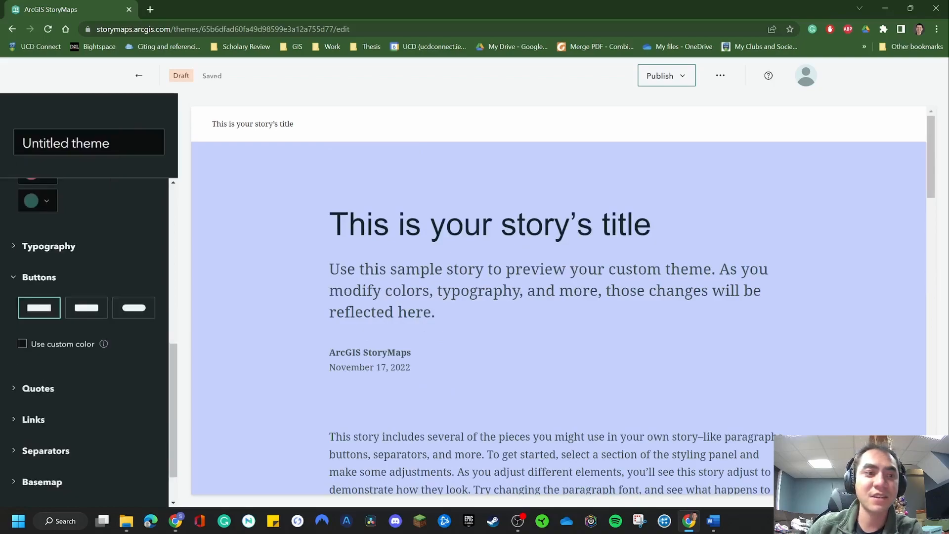
left_click(45, 246)
left_click_drag(28, 273, 86, 273)
left_click_drag(27, 328, 57, 327)
left_click(28, 382)
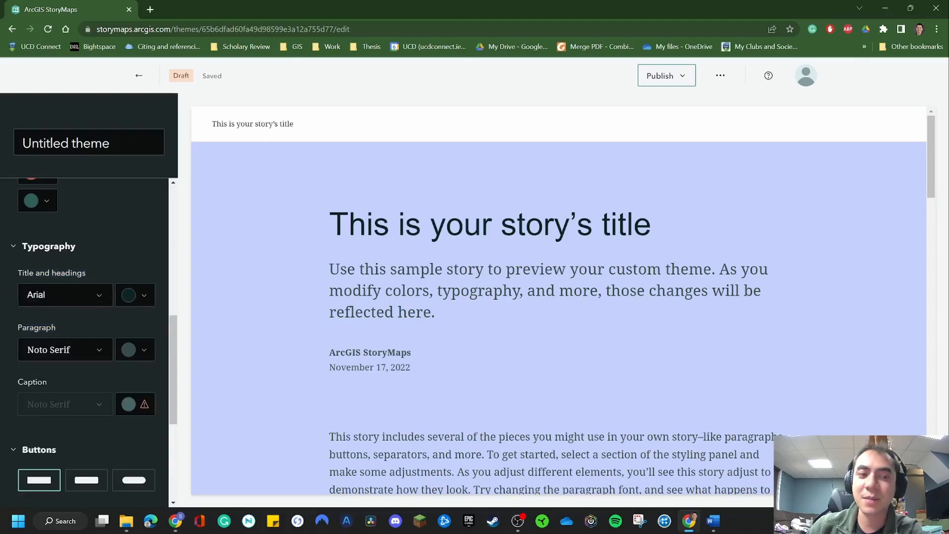
Try a very dark red for the title and headings, then set their color to a custom pale yellow-green
left_click(135, 295)
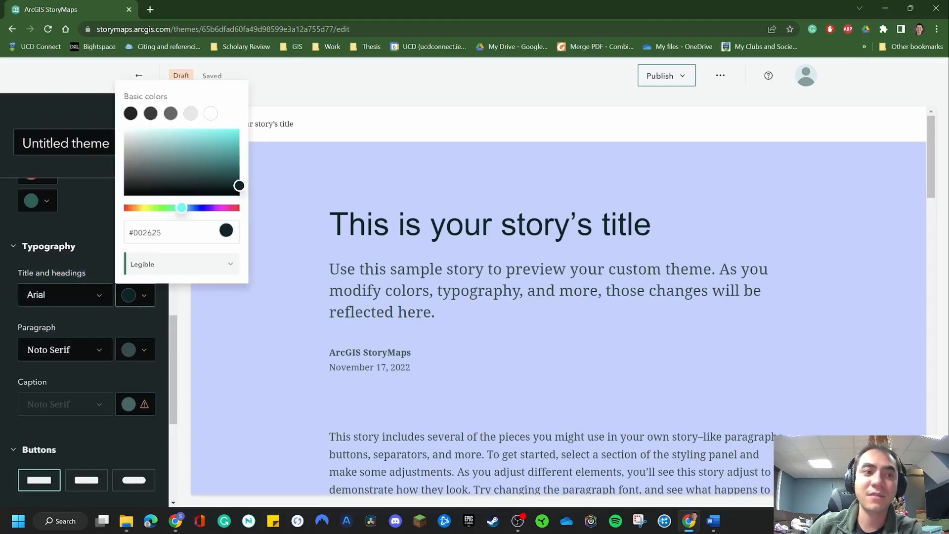
left_click_drag(181, 207, 235, 208)
left_click(48, 246)
left_click(48, 246)
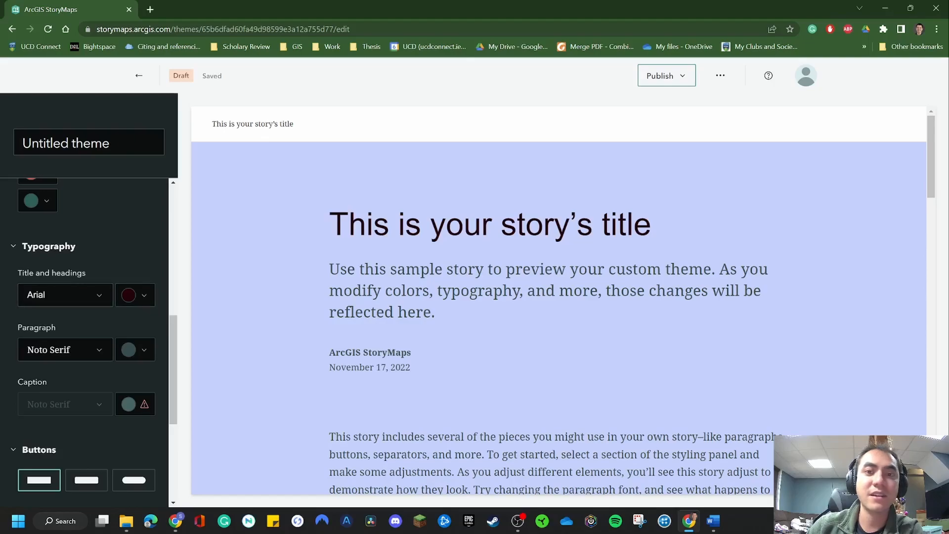
left_click(135, 295)
left_click(135, 295)
left_click(135, 295)
left_click_drag(235, 208, 152, 207)
left_click_drag(240, 185, 141, 509)
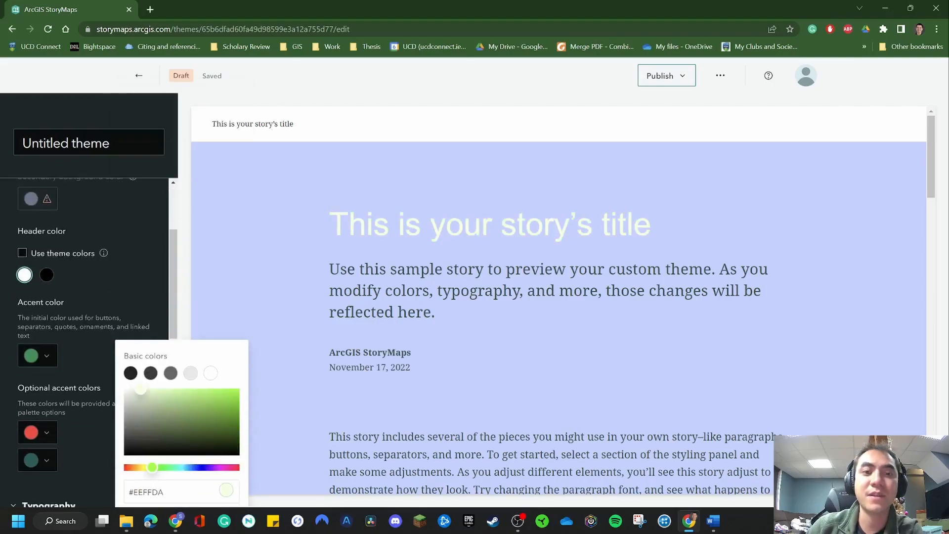
left_click_drag(140, 390, 149, 389)
left_click(149, 316)
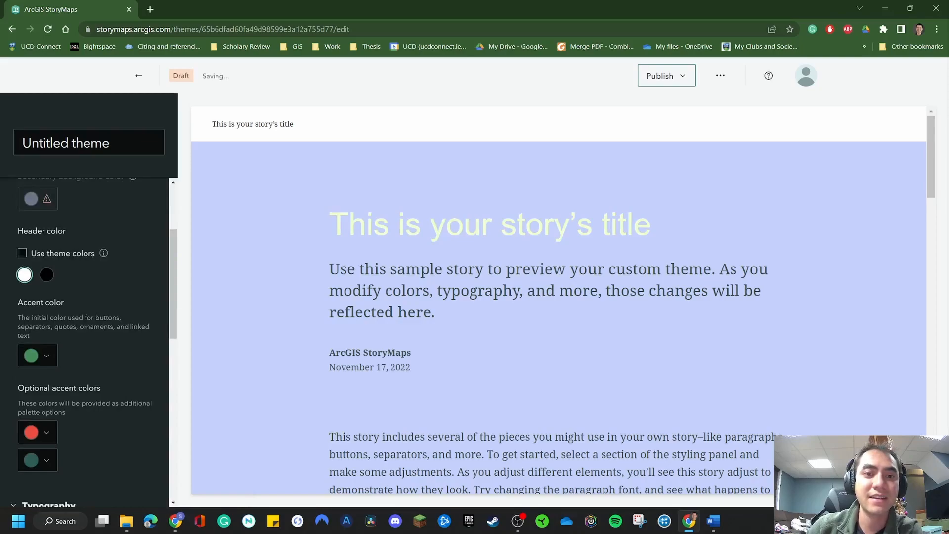
Compare the three button styles in the sample story and choose the fully rounded one
scroll(89, 341, "down", 10)
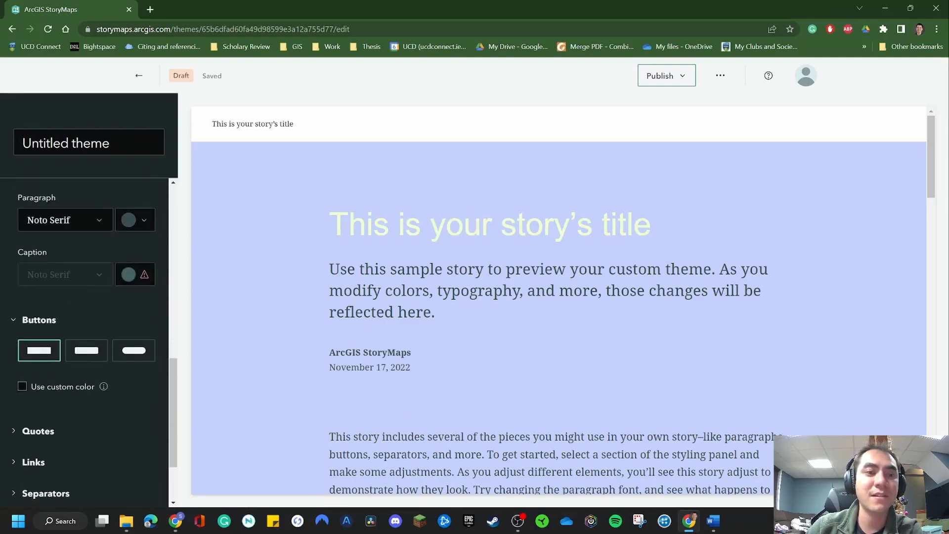
left_click(87, 350)
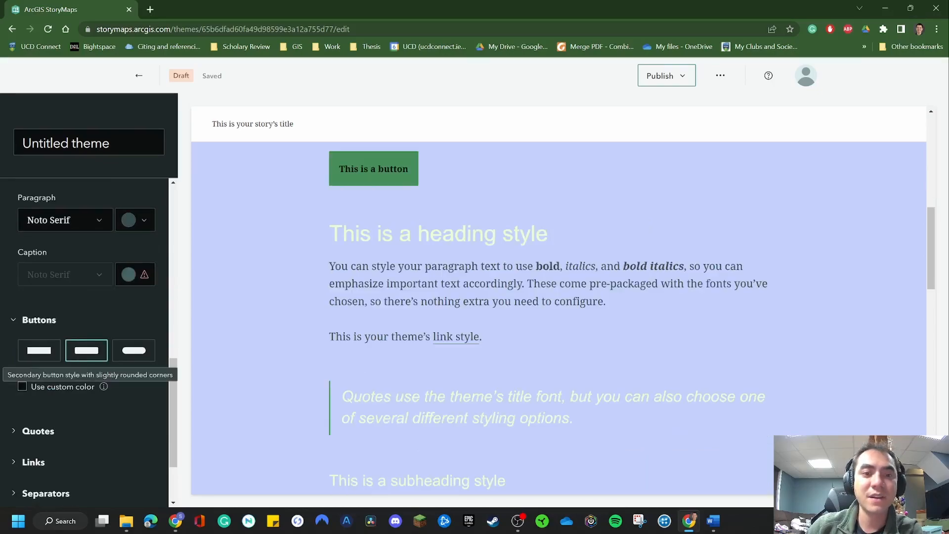
left_click(133, 351)
left_click(87, 350)
left_click(39, 350)
left_click(87, 351)
left_click(133, 351)
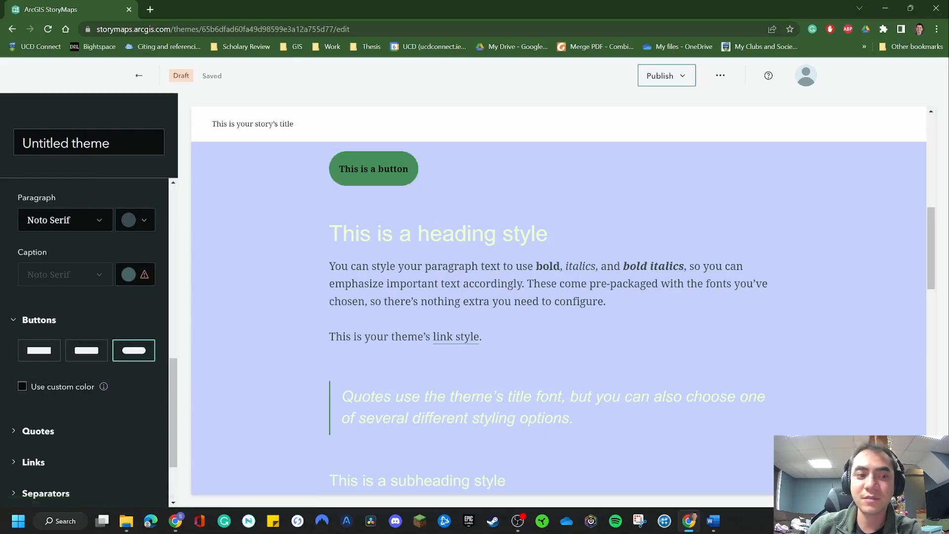
Try several quote styles and choose the filled box with quotation marks at both ends
scroll(64, 220, "down", 2)
left_click(38, 337)
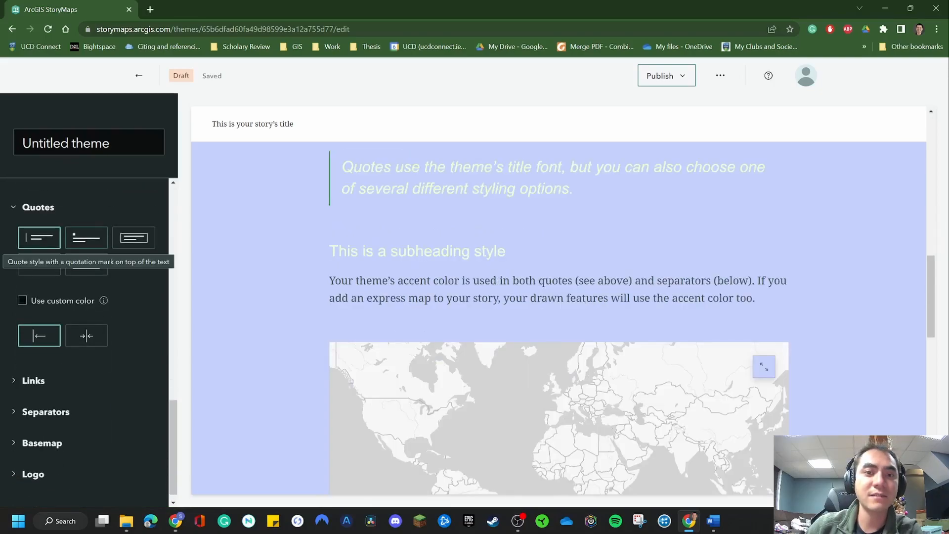
left_click(86, 237)
left_click(133, 237)
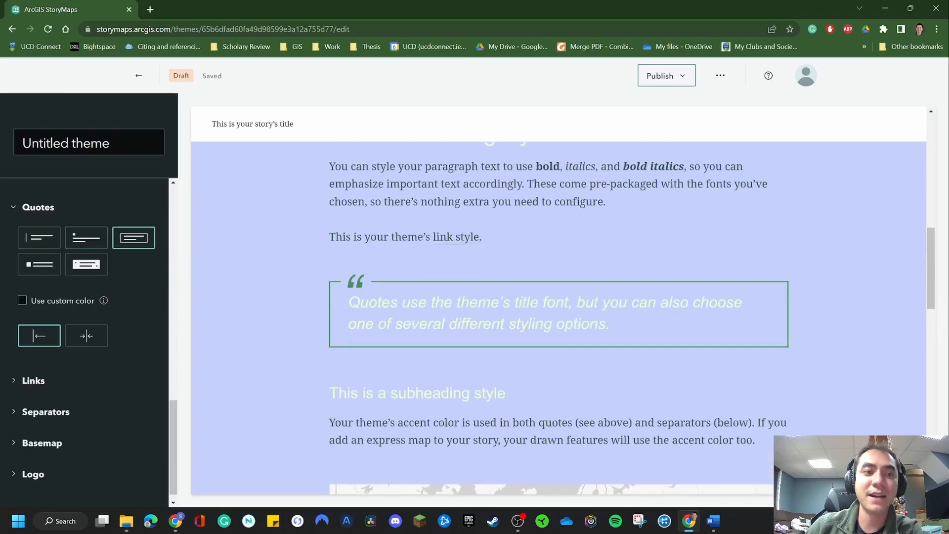
left_click(86, 237)
left_click(86, 264)
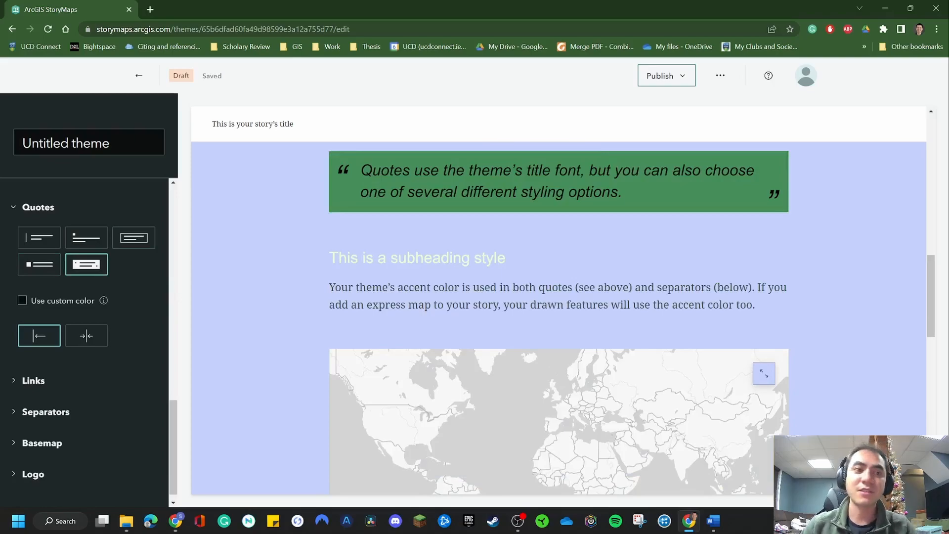
Compare the three link styles in the sample story and choose the filled highlight style
left_click(13, 380)
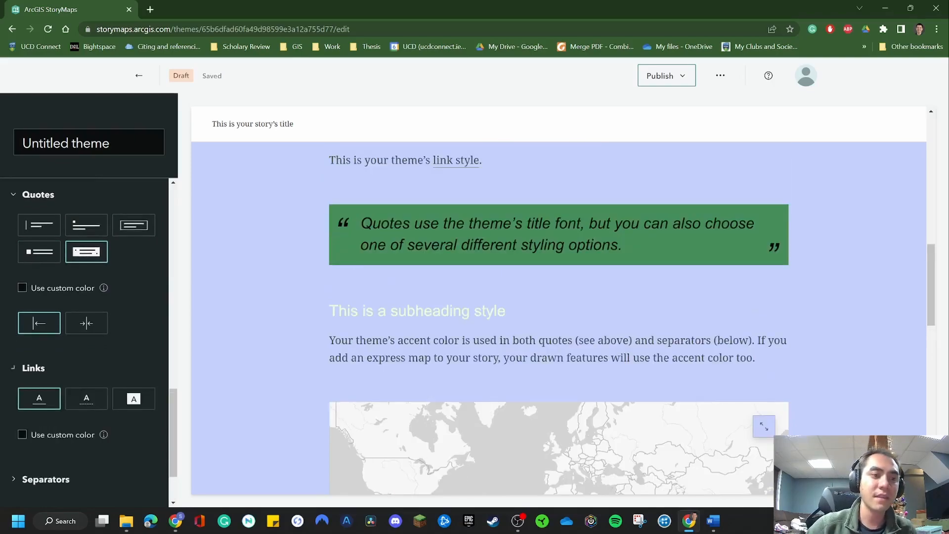
left_click(133, 398)
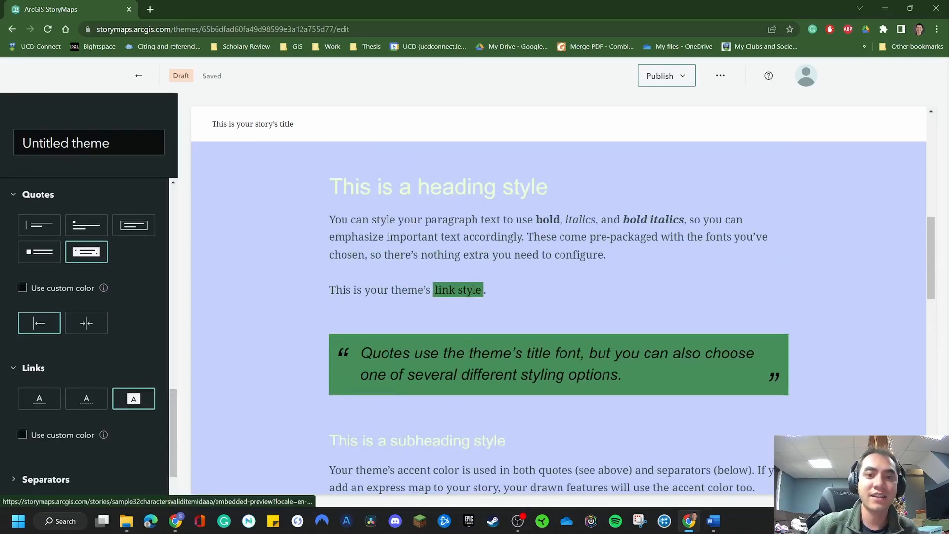
left_click(87, 399)
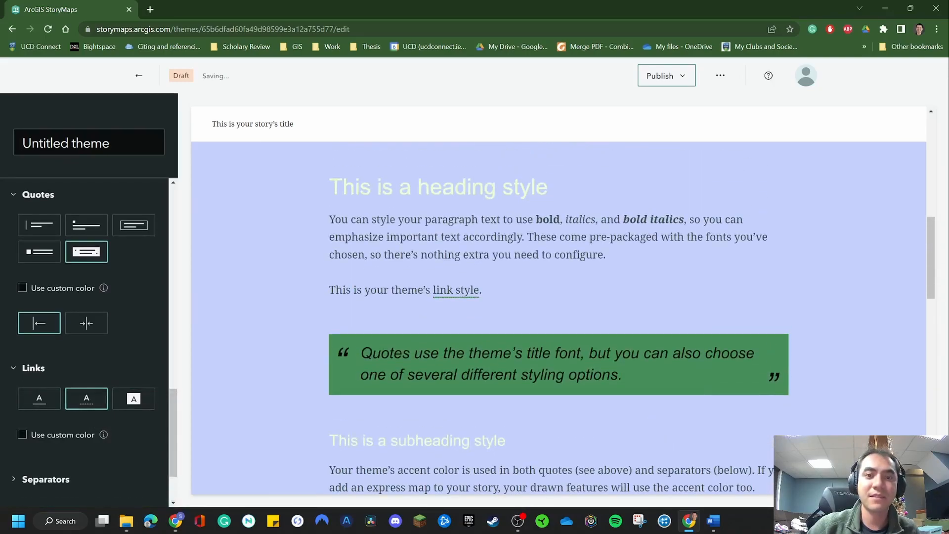
left_click(39, 398)
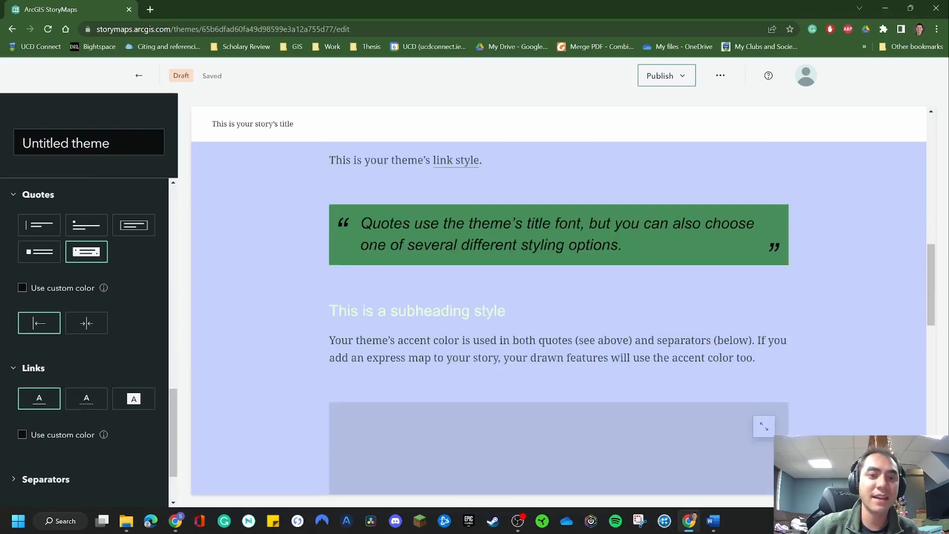
left_click(133, 398)
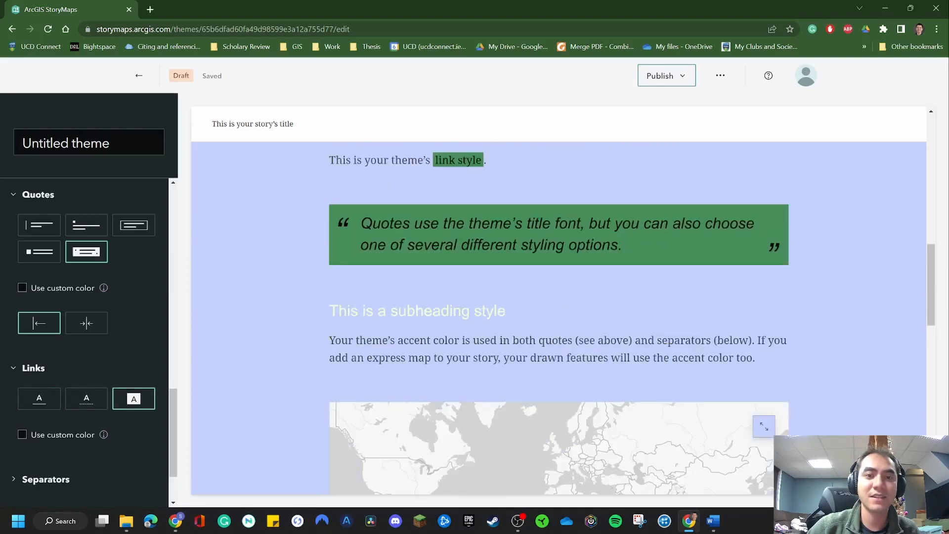
Try the three-diamond, double-line and single-line separator styles, then start a custom image separator and cancel the file selection
scroll(84, 341, "down", 2)
left_click(46, 399)
scroll(65, 375, "down", 2)
left_click(134, 318)
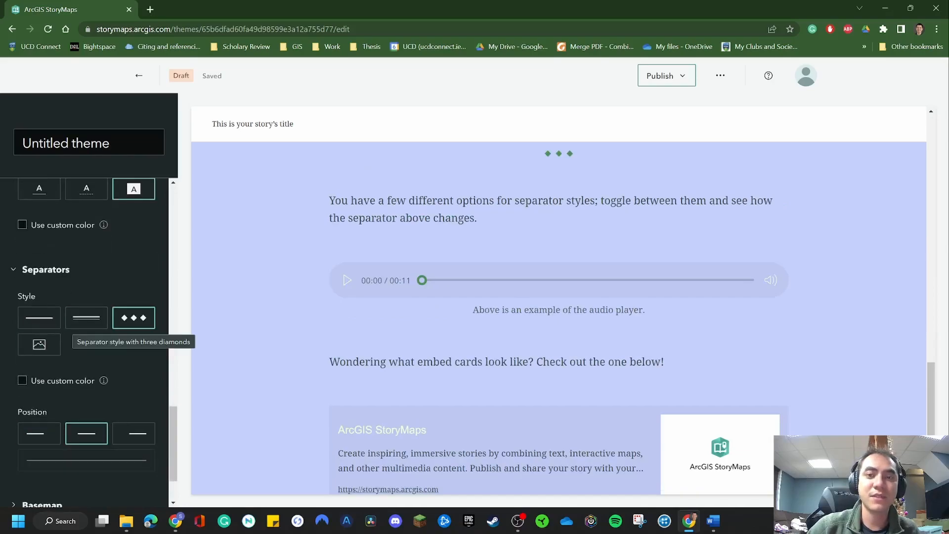
left_click(86, 317)
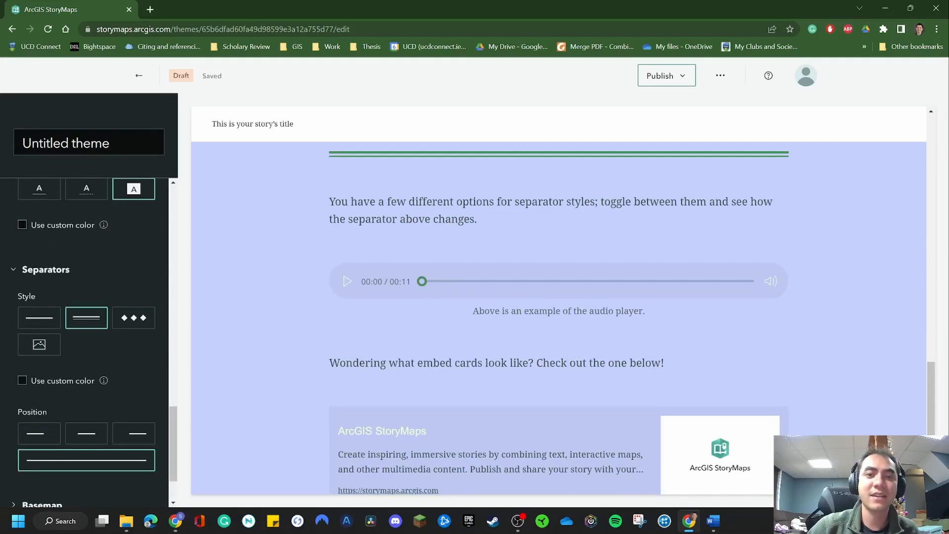
left_click(39, 318)
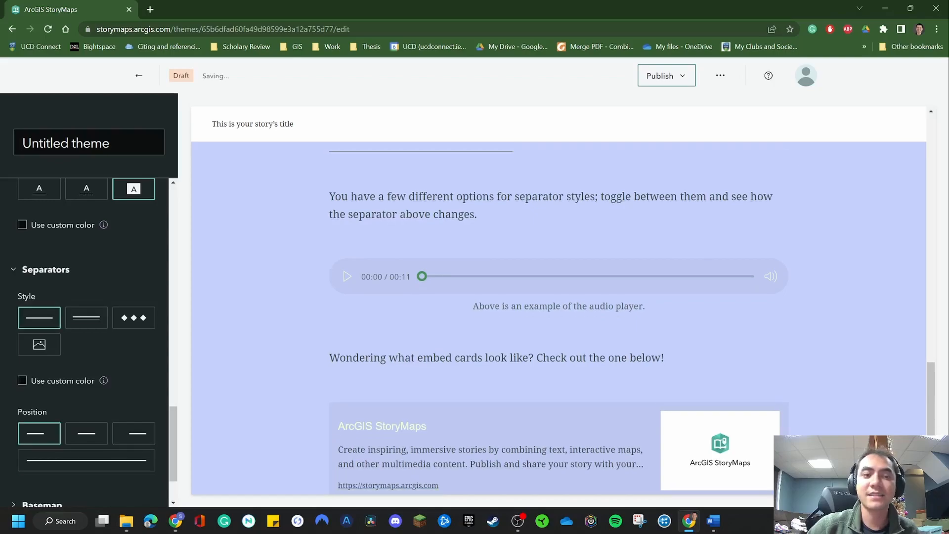
left_click(39, 345)
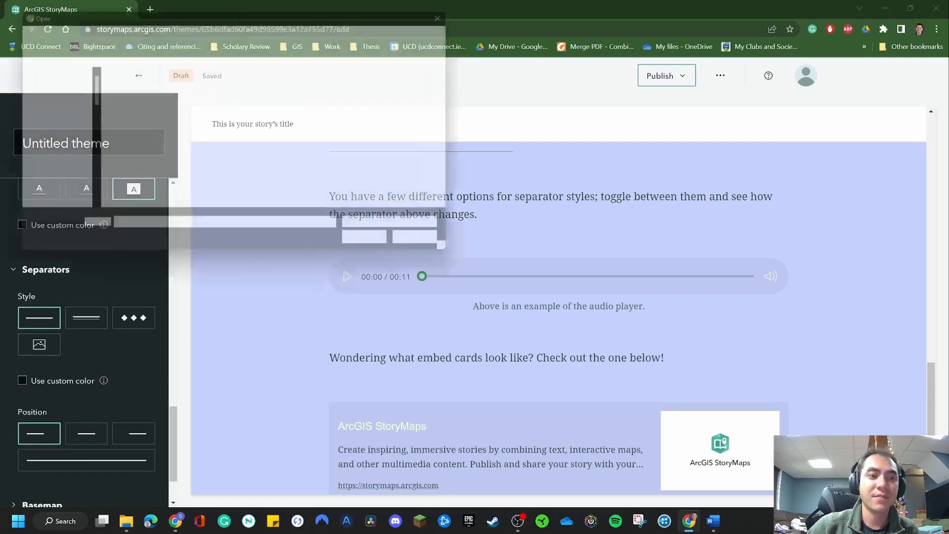
left_click(437, 249)
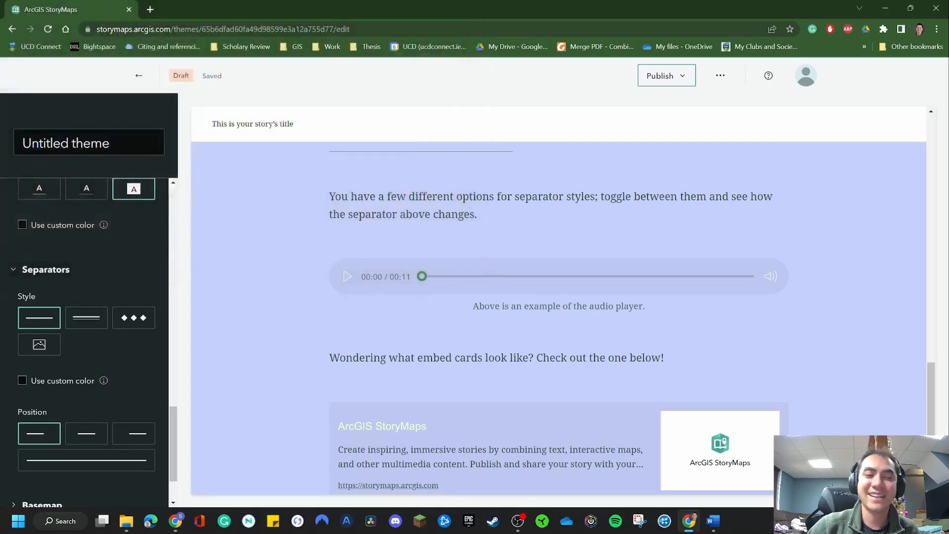
Try center and right alignment for the single-line separator, then return it to left alignment
scroll(87, 360, "down", 2)
left_click(86, 358)
left_click(133, 359)
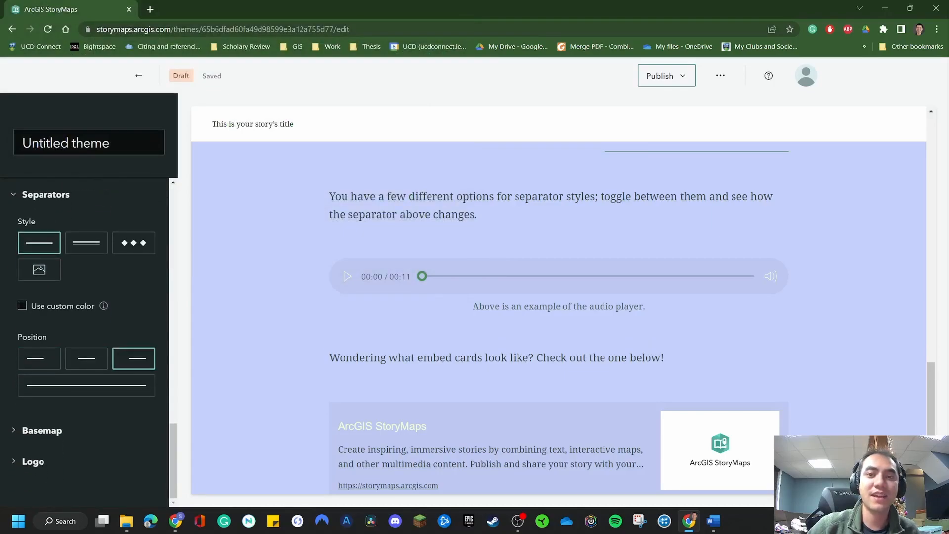
left_click(86, 359)
left_click(39, 359)
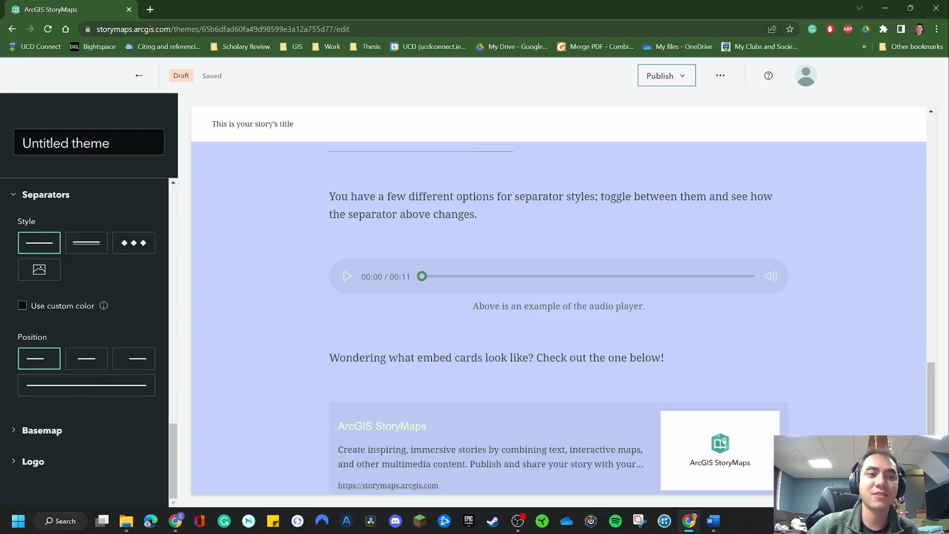
Set the separator style to three diamonds, compare its alignments and keep it centered
left_click(134, 243)
left_click(86, 358)
left_click(134, 358)
left_click(86, 358)
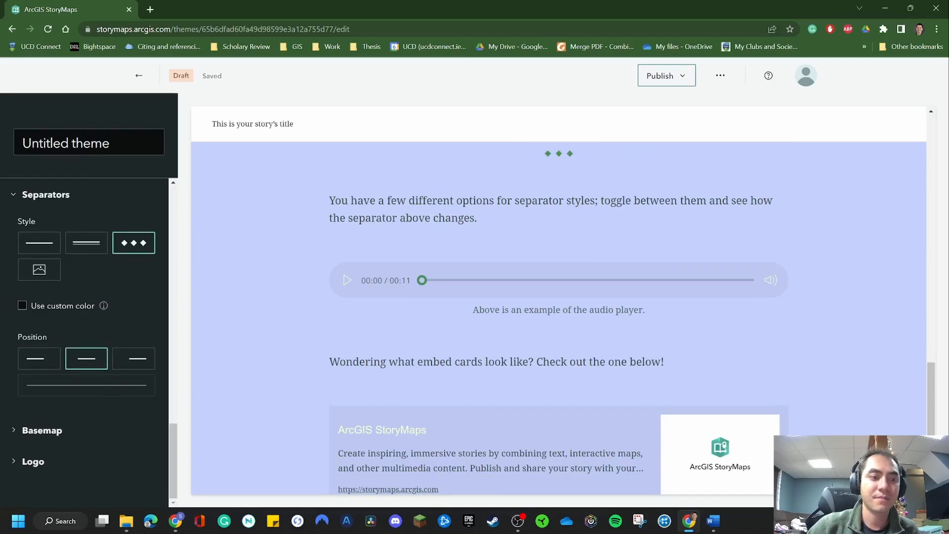
Change the theme's basemap to Community
left_click(42, 430)
scroll(64, 396, "down", 2)
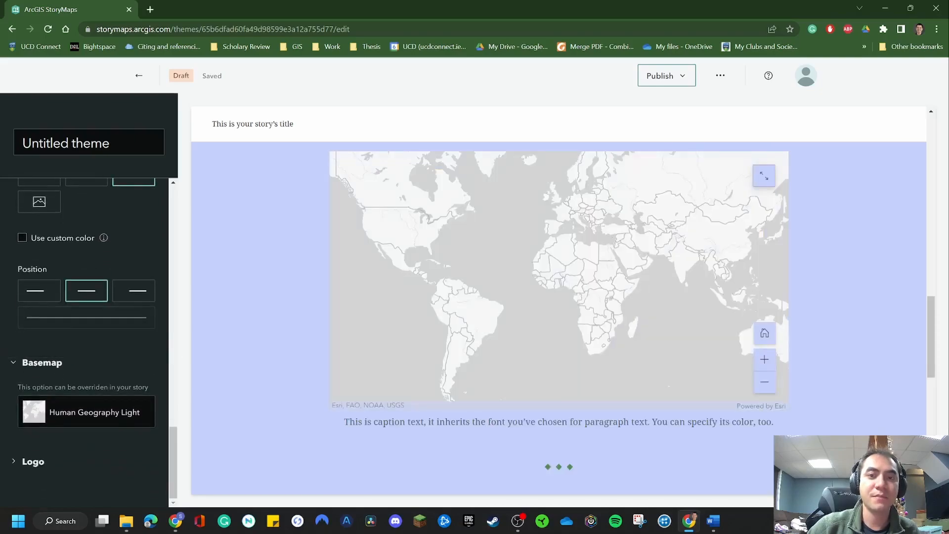
left_click(86, 412)
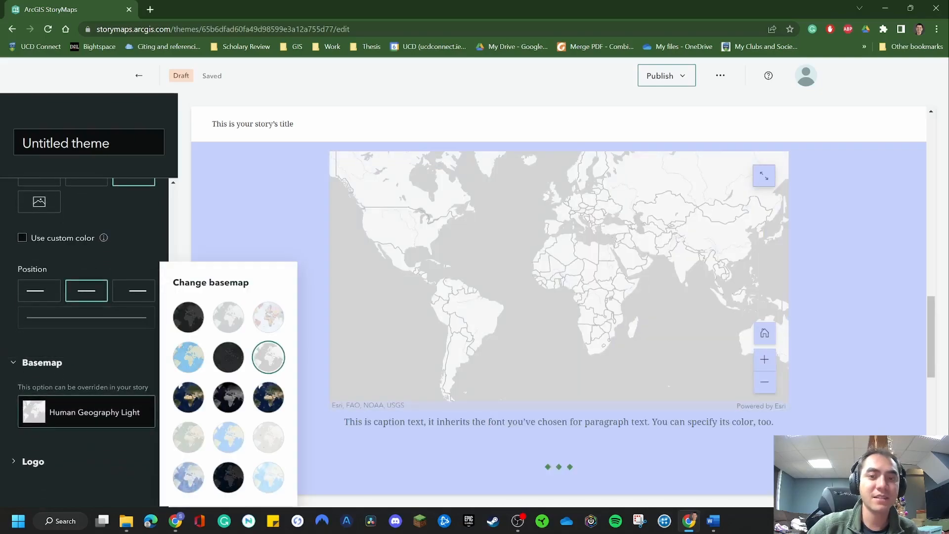
left_click(188, 358)
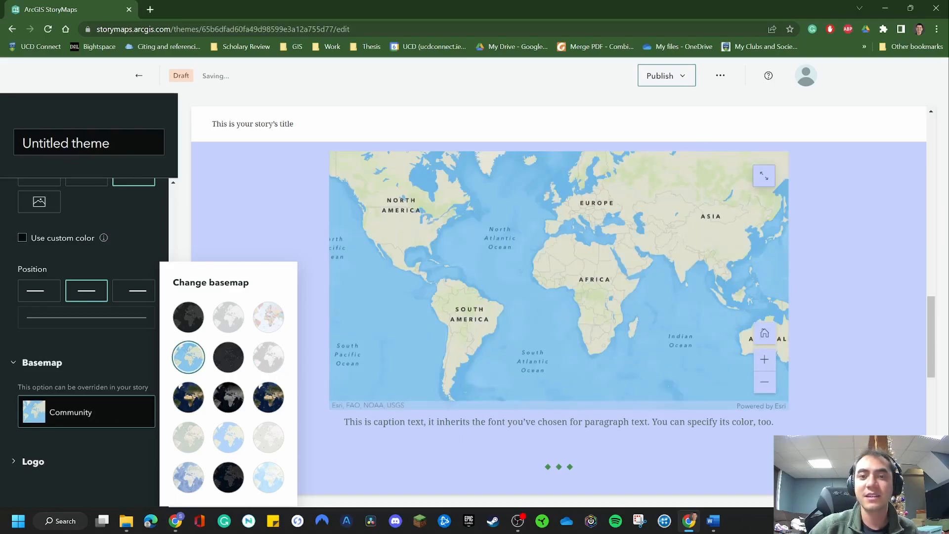
left_click(130, 363)
Examine the theme's logo upload option and look back over the other theme settings
left_click(33, 462)
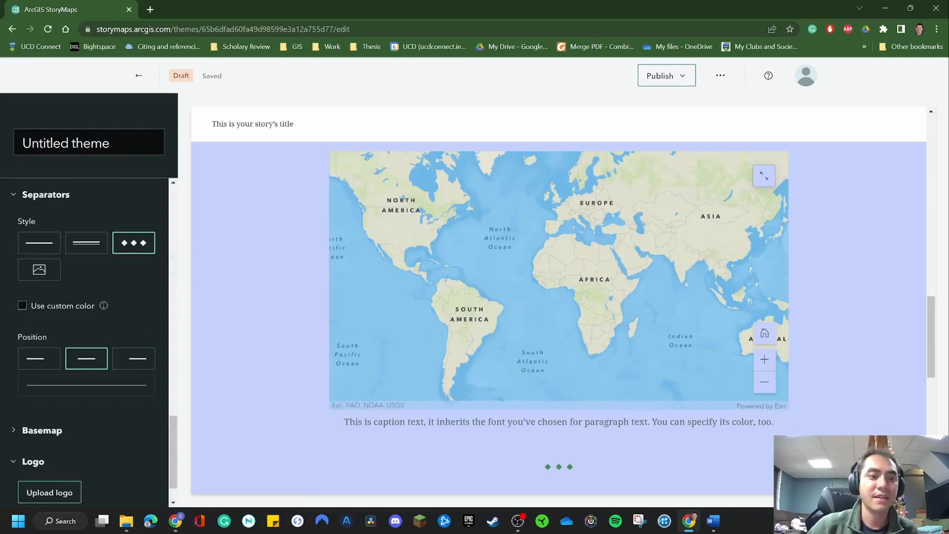
scroll(87, 461, "down", 1)
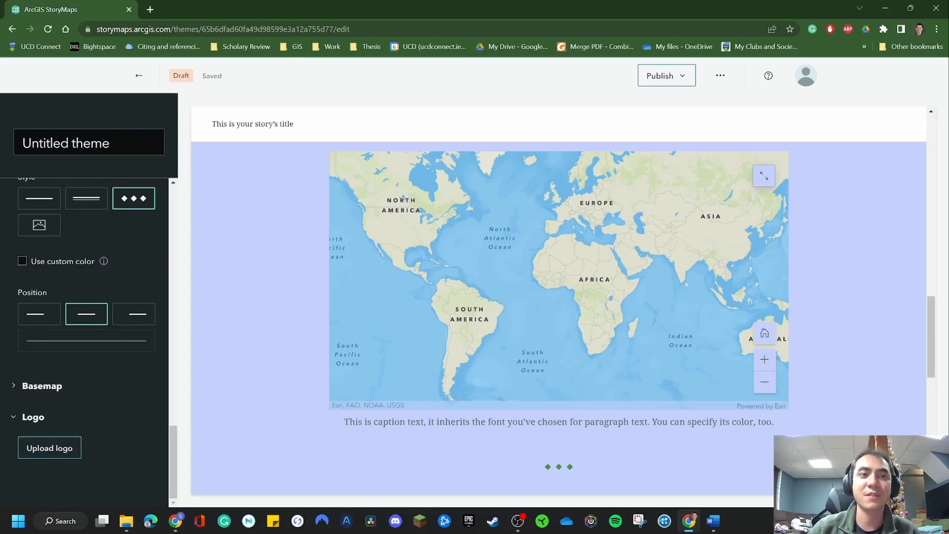
scroll(89, 341, "up", 20)
scroll(89, 341, "down", 15)
scroll(89, 341, "up", 13)
Rename the theme as Test Theme
left_click(101, 143)
key("ctrl+a")
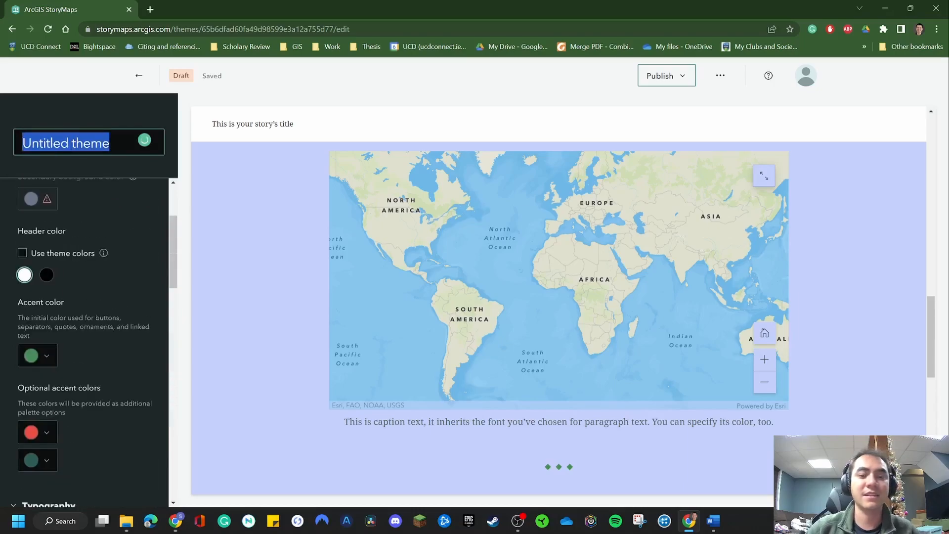
type("Test Theme")
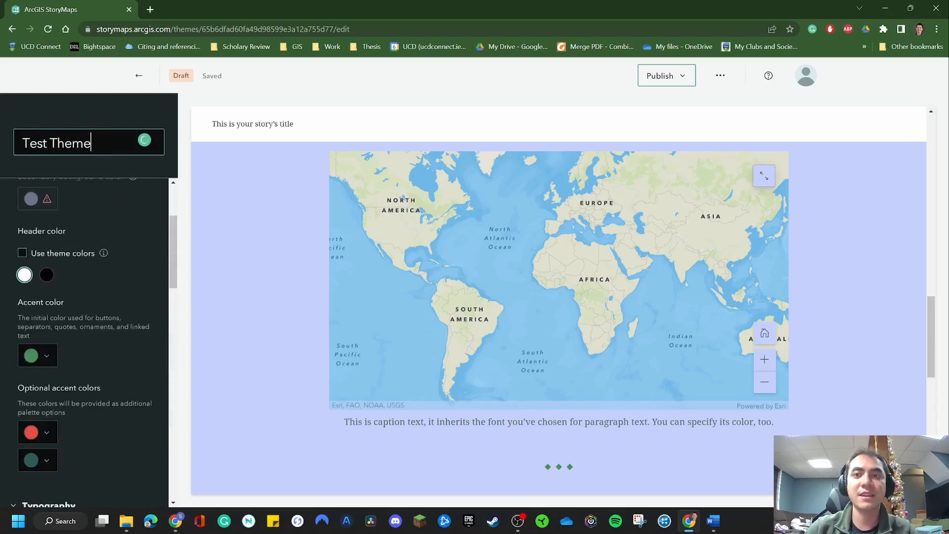
Publish Test Theme with the Private sharing level and return to the themes list
scroll(89, 341, "down", 10)
scroll(89, 341, "up", 9)
left_click(666, 75)
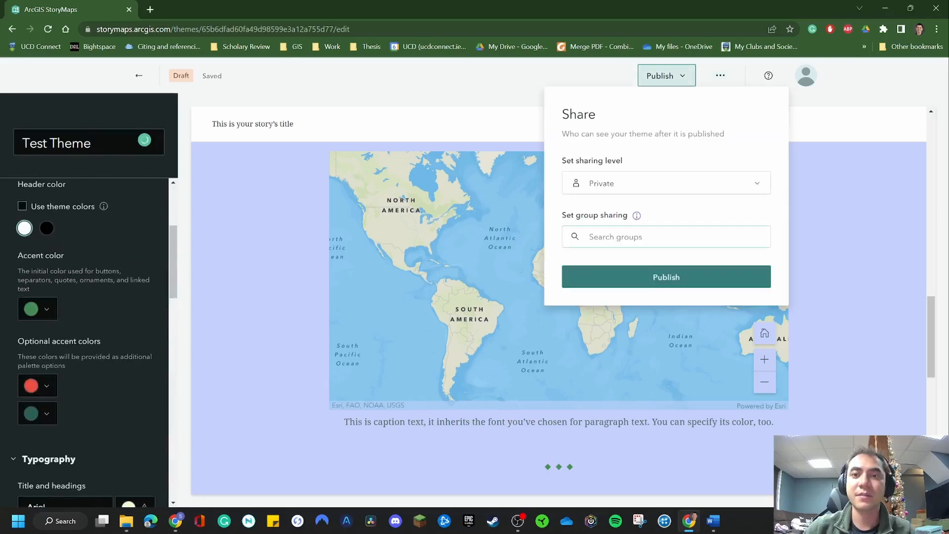
left_click(666, 277)
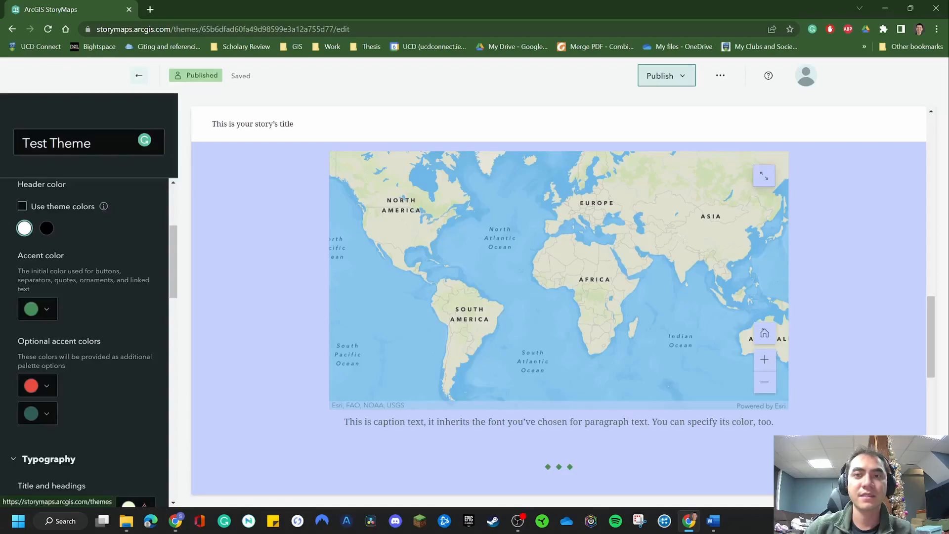
left_click(139, 75)
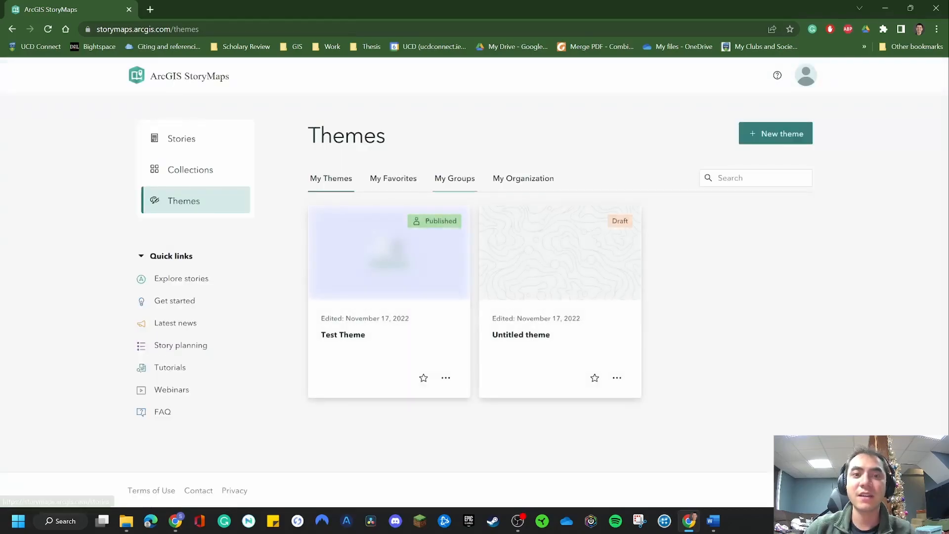
Reopen Test Theme, look through its sample story preview and go back to the themes list
left_click(388, 262)
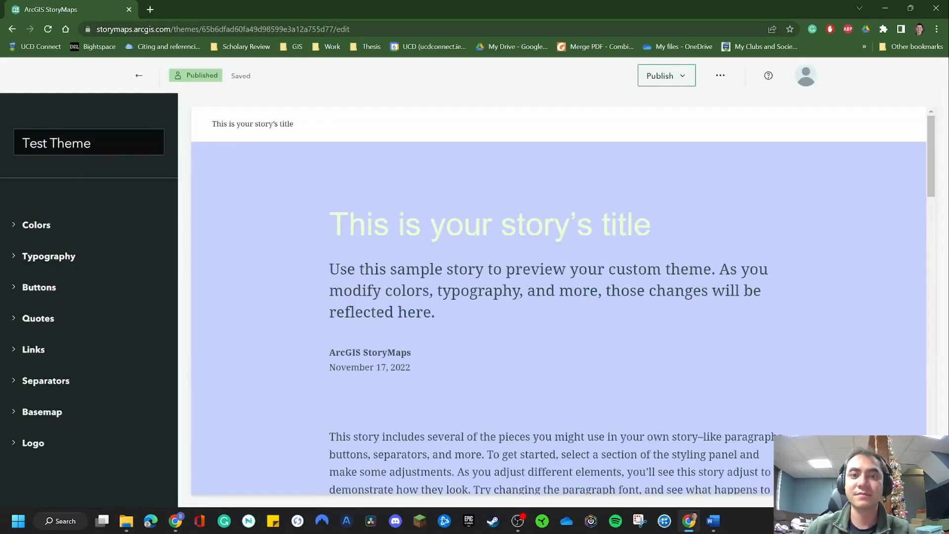
scroll(388, 291, "down", 20)
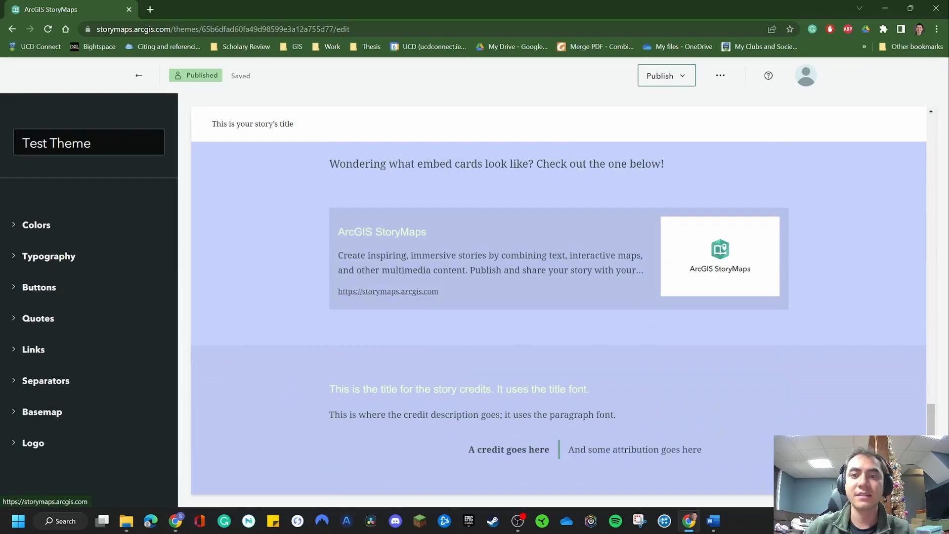
scroll(388, 291, "up", 20)
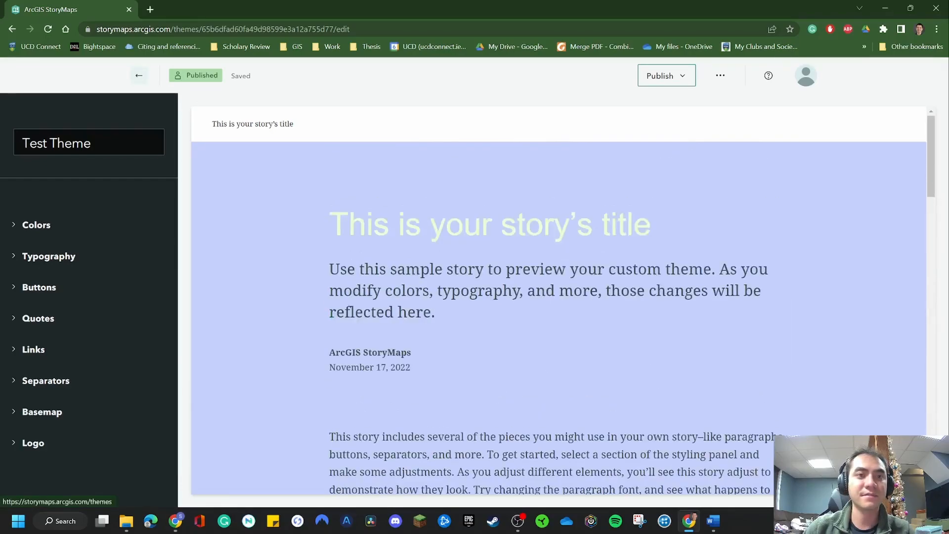
left_click(139, 75)
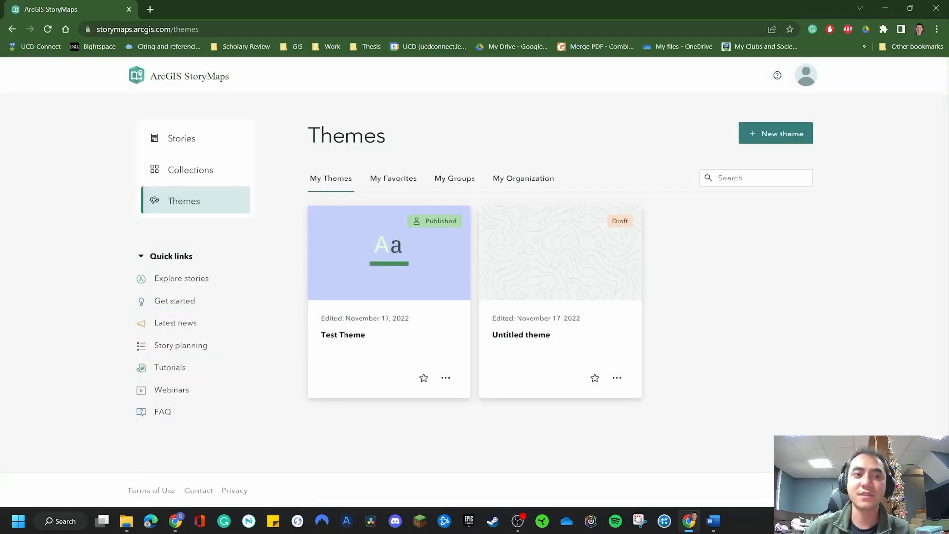